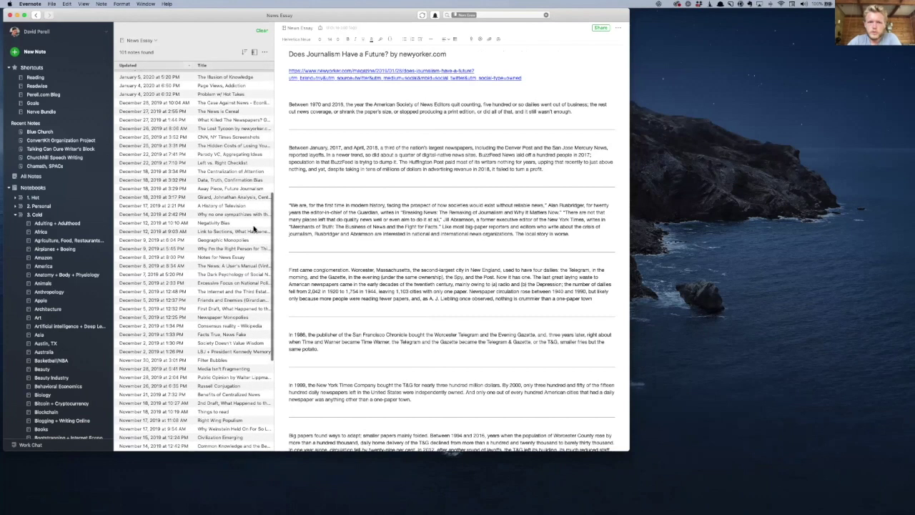
scroll(253, 228, "up", 2)
- Open the 'FCC fairness doctrine' note from the Evernote note list
scroll(254, 228, "down", 1)
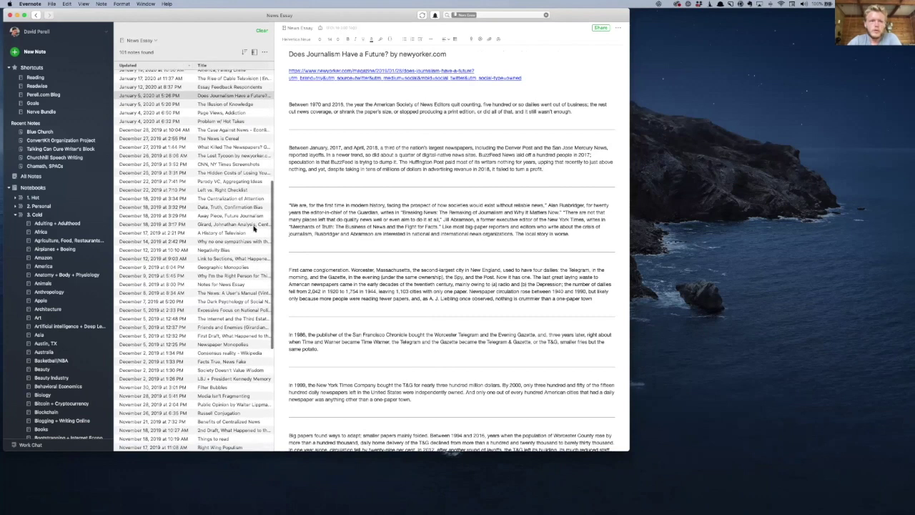
scroll(253, 228, "down", 2)
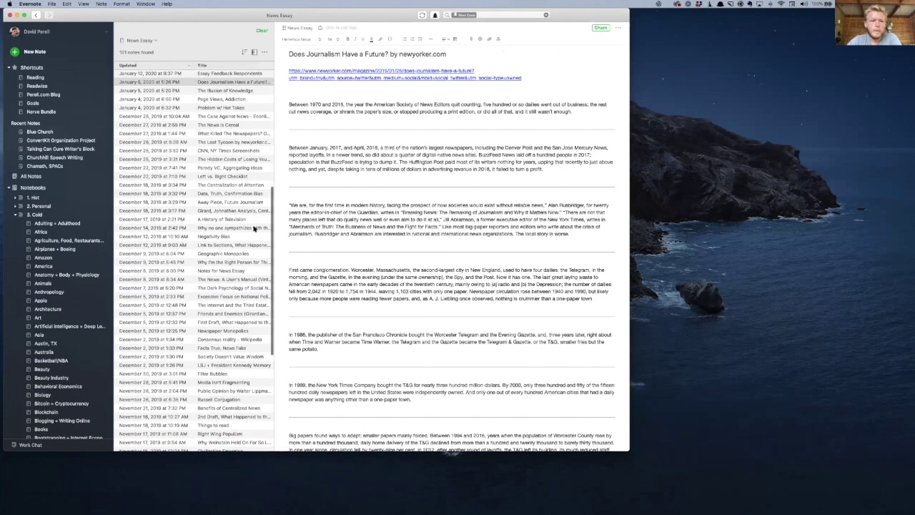
scroll(254, 228, "down", 2)
scroll(253, 228, "down", 2)
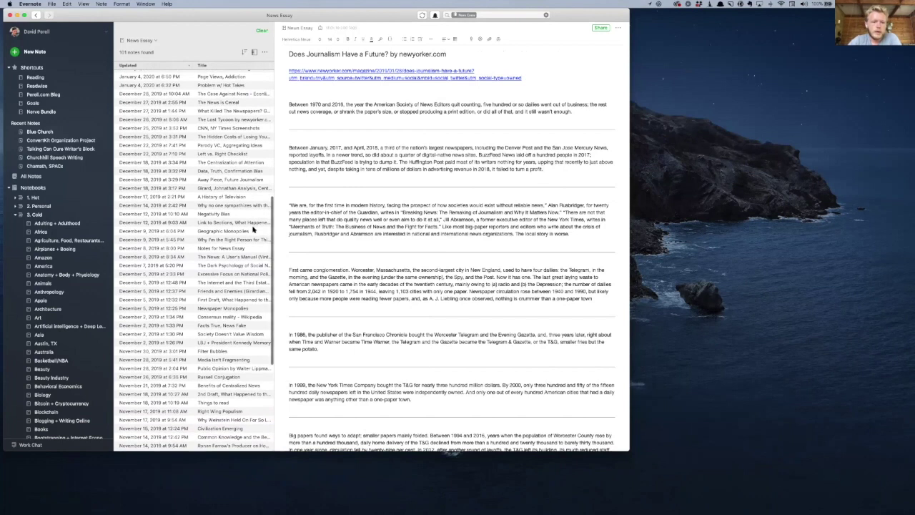
scroll(254, 228, "down", 20)
left_click(231, 377)
- Select and copy the note's entire Wikipedia article text
scroll(479, 150, "down", 2)
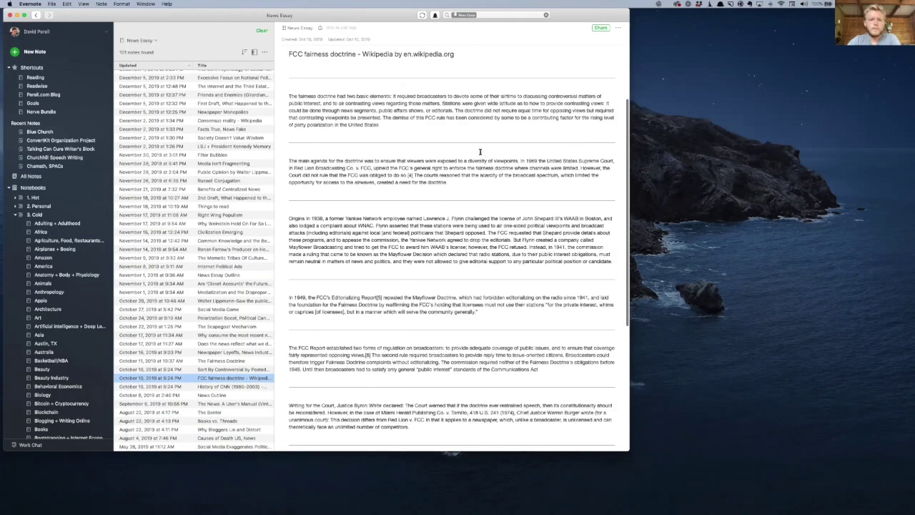
scroll(429, 136, "up", 3)
left_click(355, 112)
key("super+a")
key("super+c")
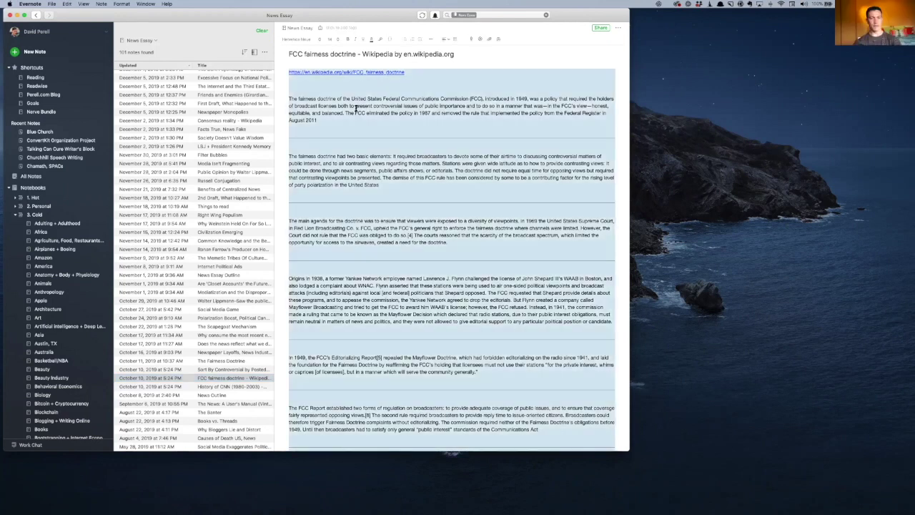
- Add a [[FCC Fairness Doctrine]] link to today's daily note in Roam and open that page
key("ctrl+Right")
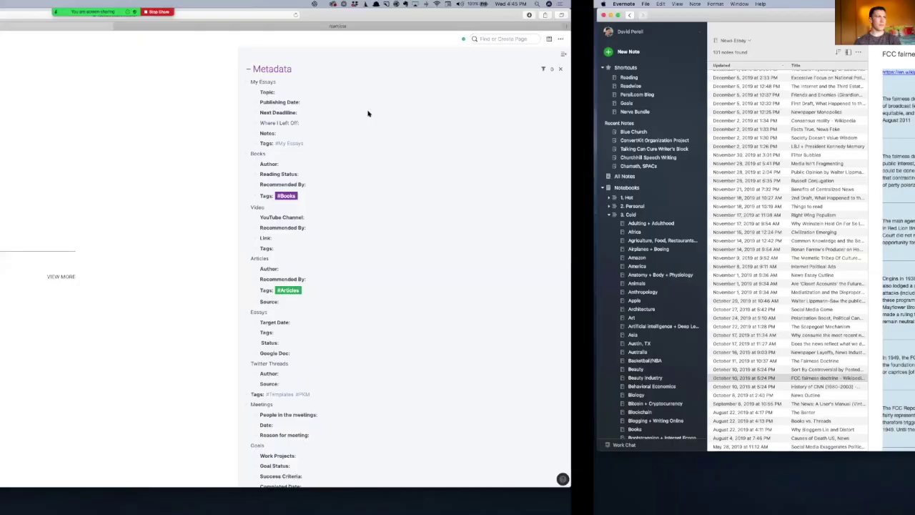
key("ctrl+Right")
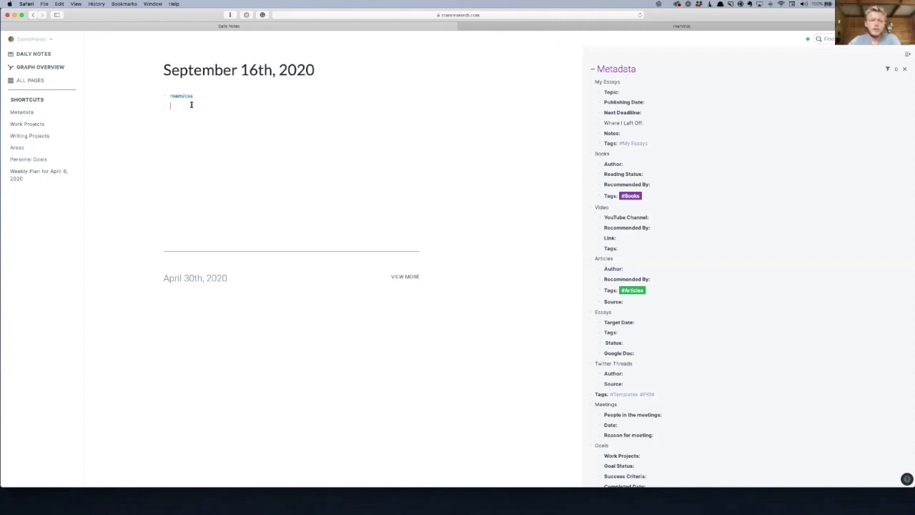
type("[[Fi")
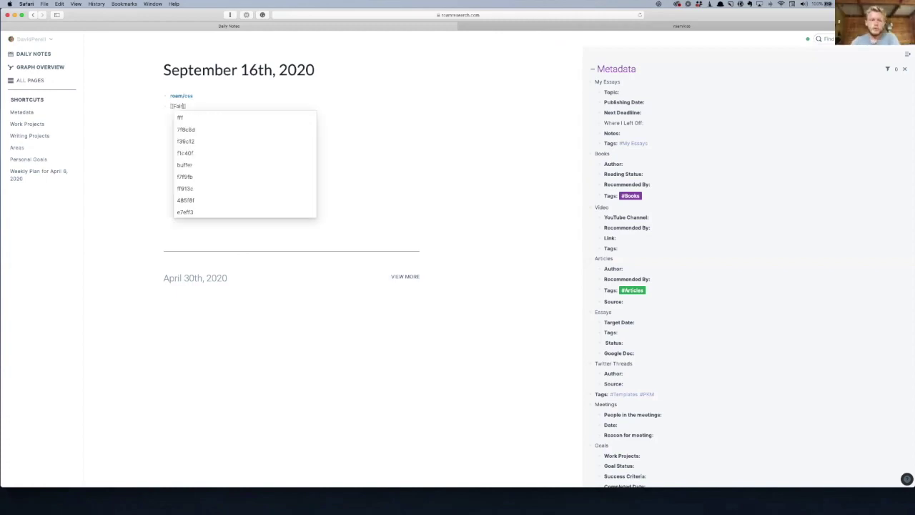
key("BackSpace")
type("CC Fairness Doc")
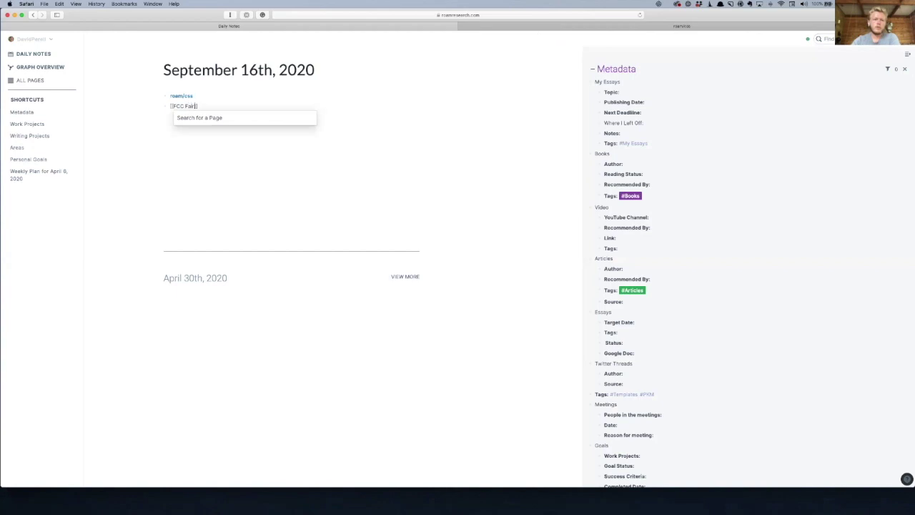
type("trine")
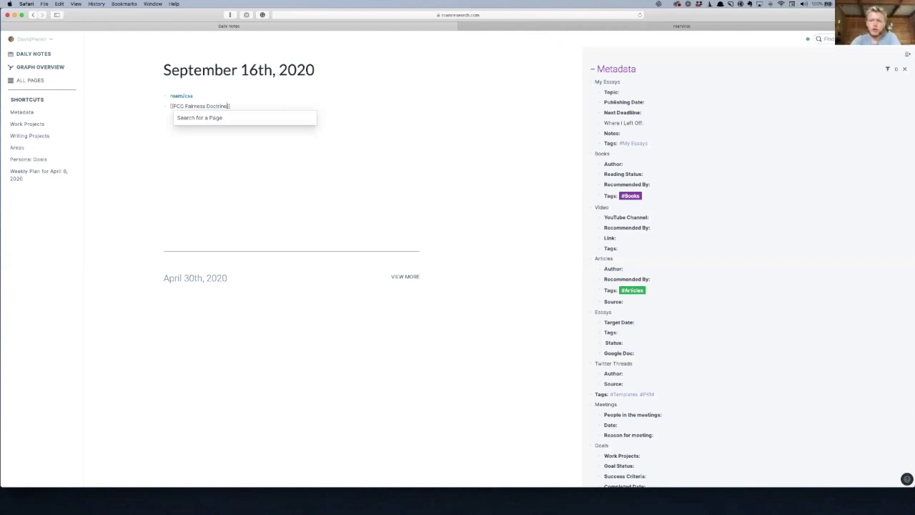
key("ctrl+o")
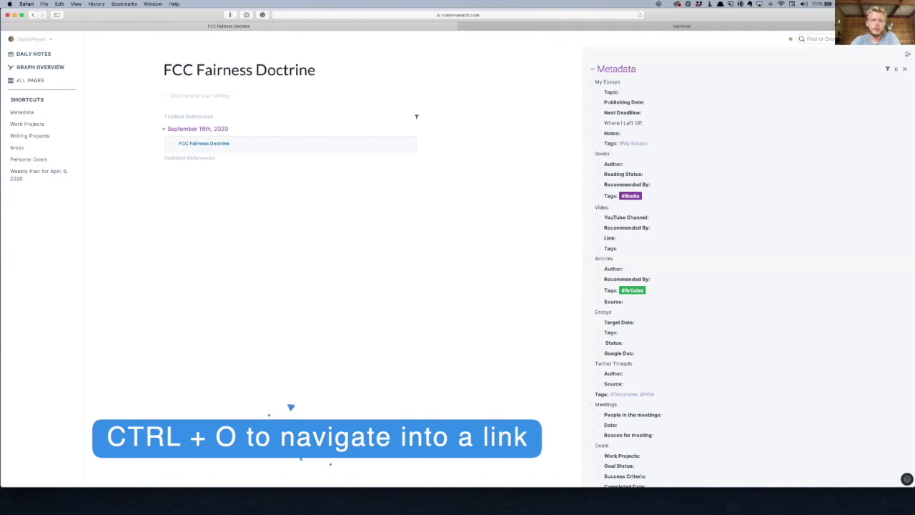
- Paste the copied Wikipedia article text onto the empty FCC Fairness Doctrine page
left_click(184, 96)
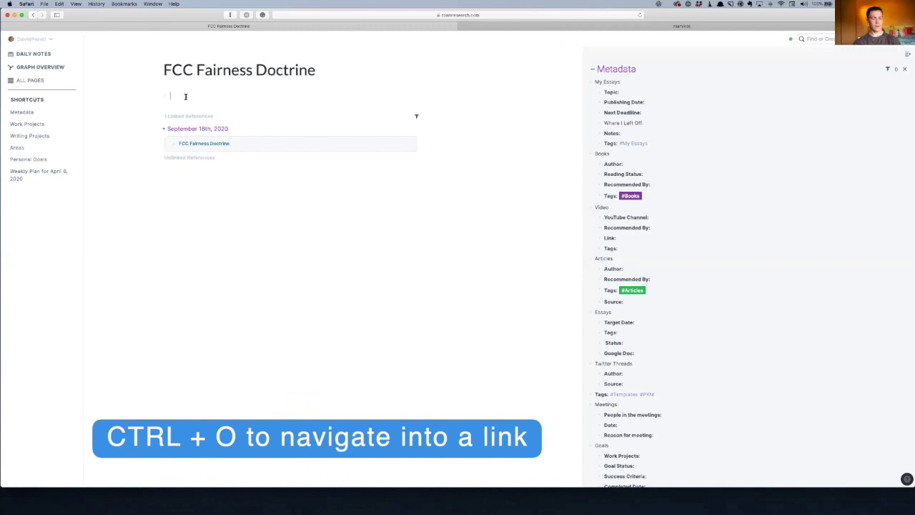
key("super+v")
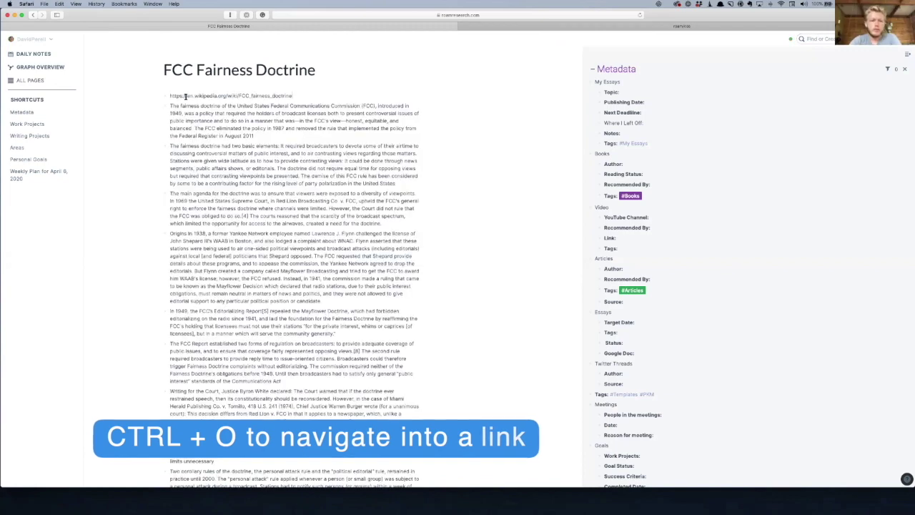
left_click(457, 155)
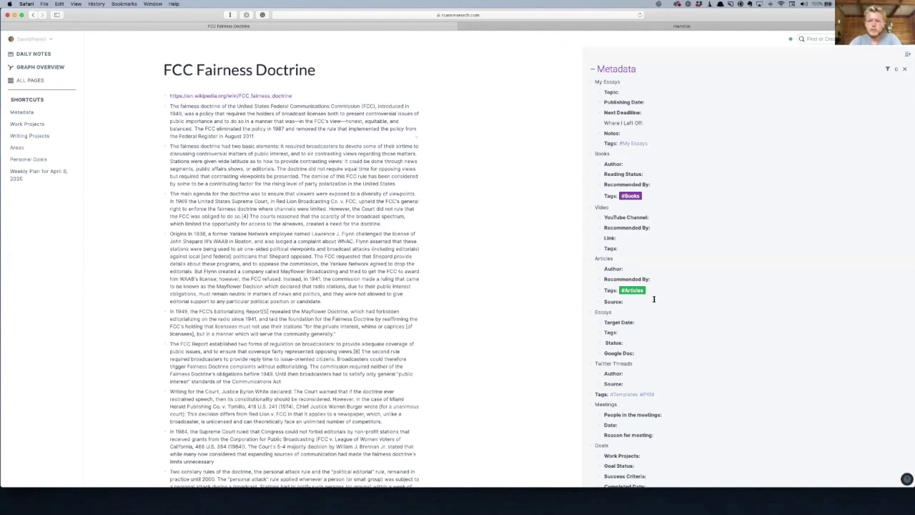
- Copy the four Articles template fields from the sidebar and add an empty block above the URL
left_click_drag(654, 300, 599, 260)
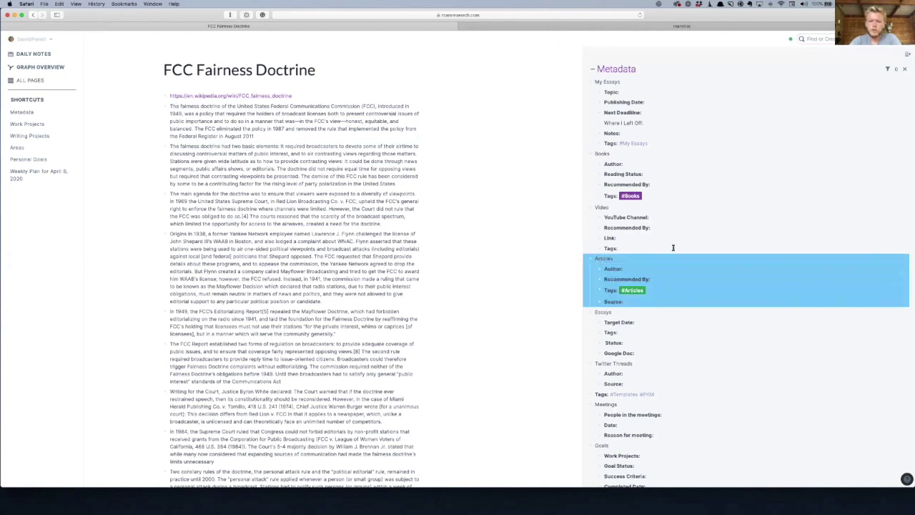
left_click(616, 248)
left_click(605, 268)
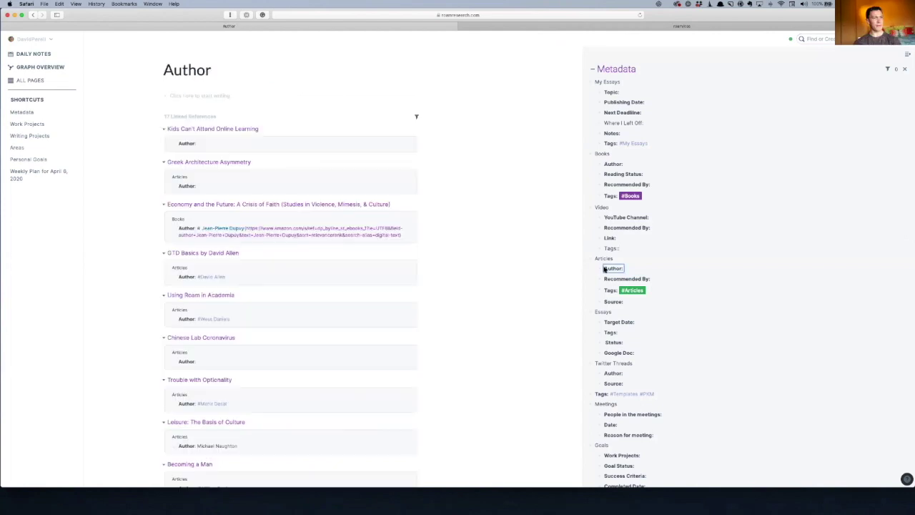
left_click(661, 291)
left_click_drag(638, 299, 622, 269)
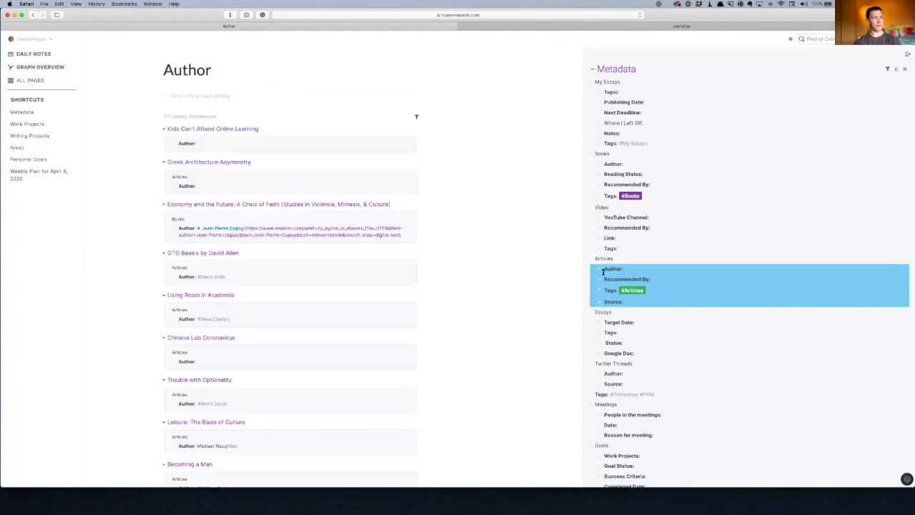
left_click(32, 15)
key("Escape")
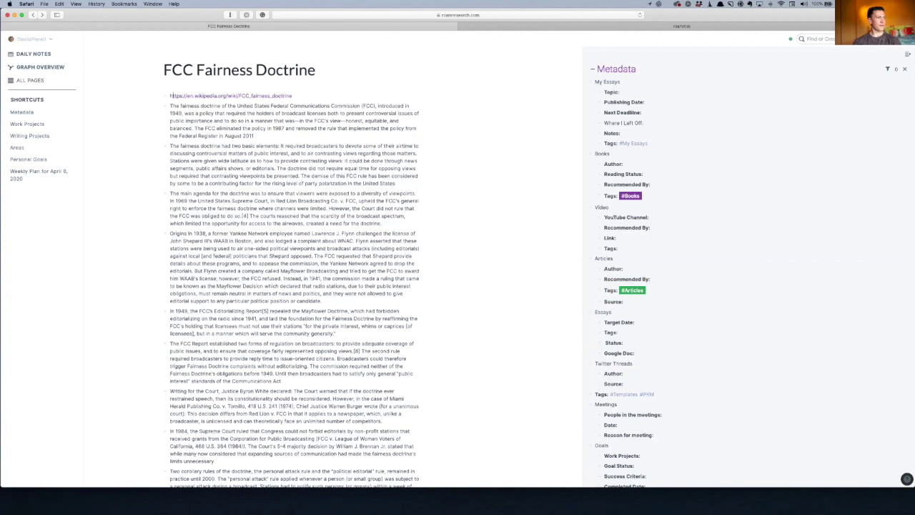
key("Return")
- Paste the Articles template, set Author to Wikipedia, and move the article URL into Source
key("ctrl+v")
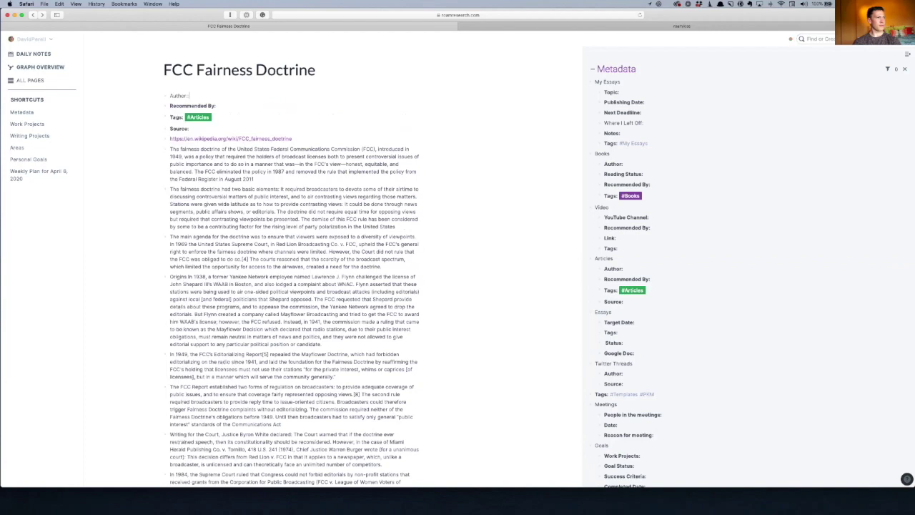
type("Wikipedia")
left_click(215, 94)
left_click_drag(293, 127, 169, 127)
left_click(207, 117)
key("super+v")
left_click_drag(300, 127, 169, 128)
key("BackSpace")
key("BackSpace")
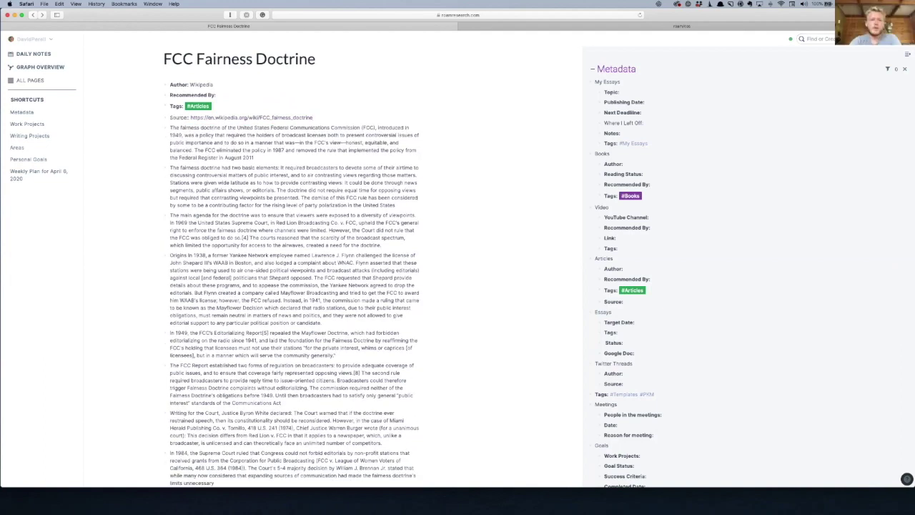
- Delete the Recommended By line from the metadata header
left_click(246, 96)
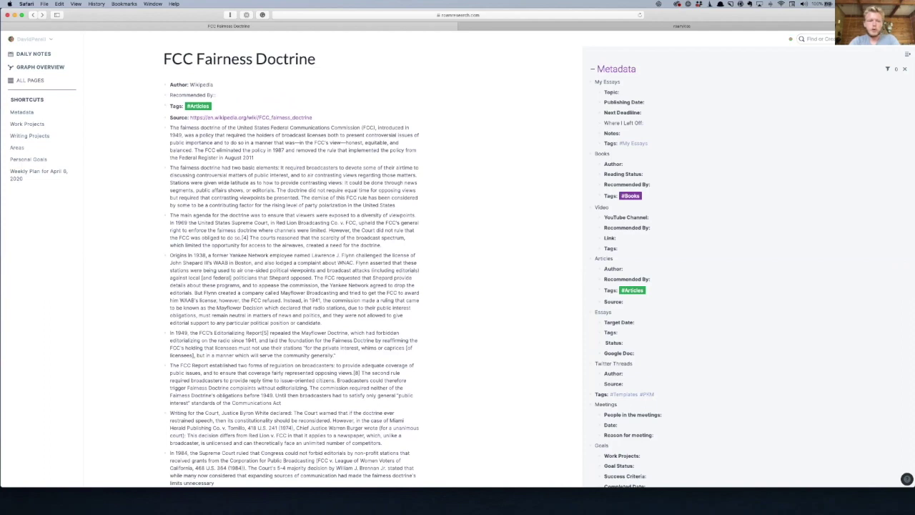
type("N/A")
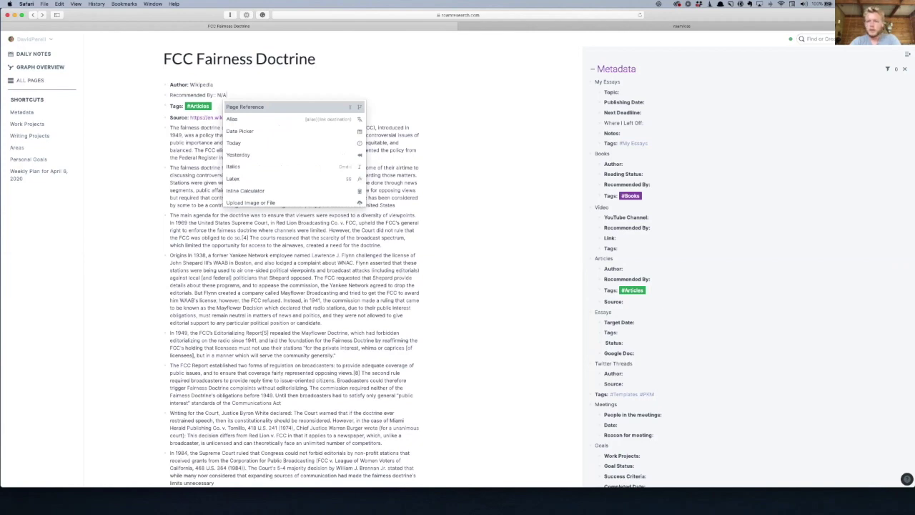
key("Return")
key("BackSpace")
key("BackSpace")
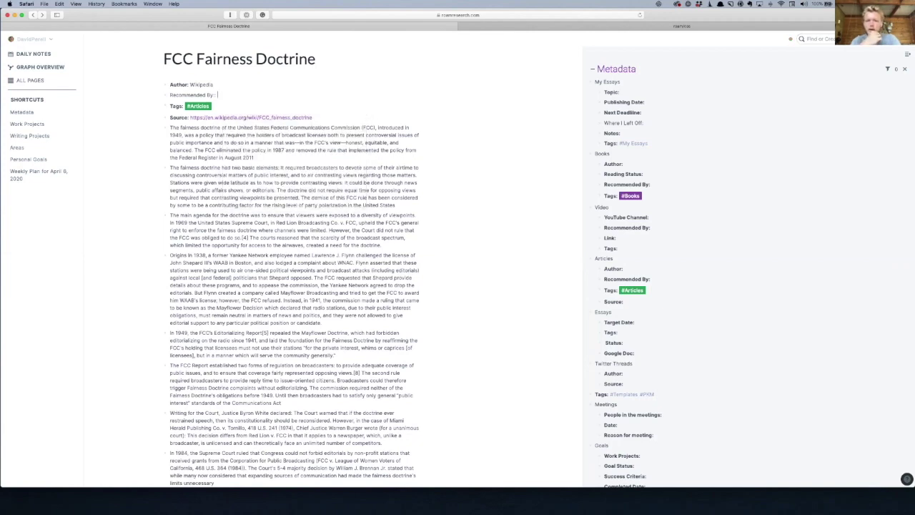
type("/")
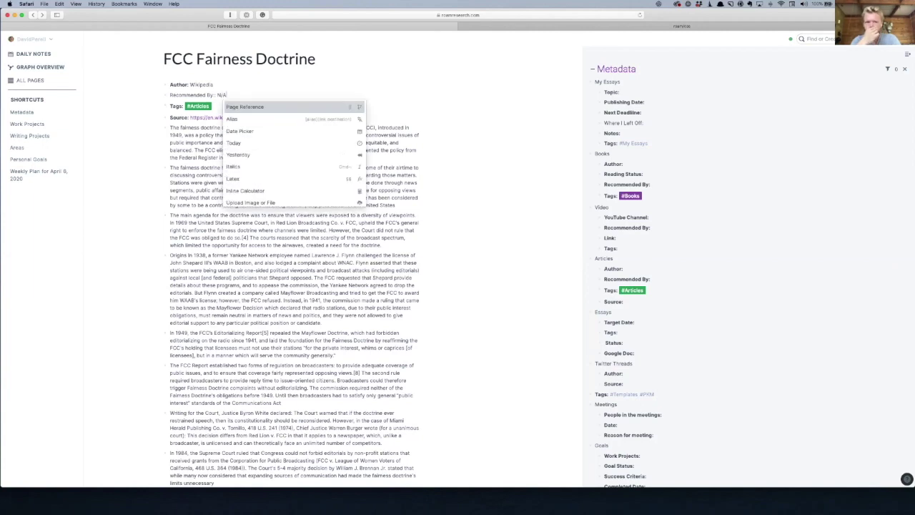
type("A")
key("super+shift+Left")
key("BackSpace")
key("BackSpace")
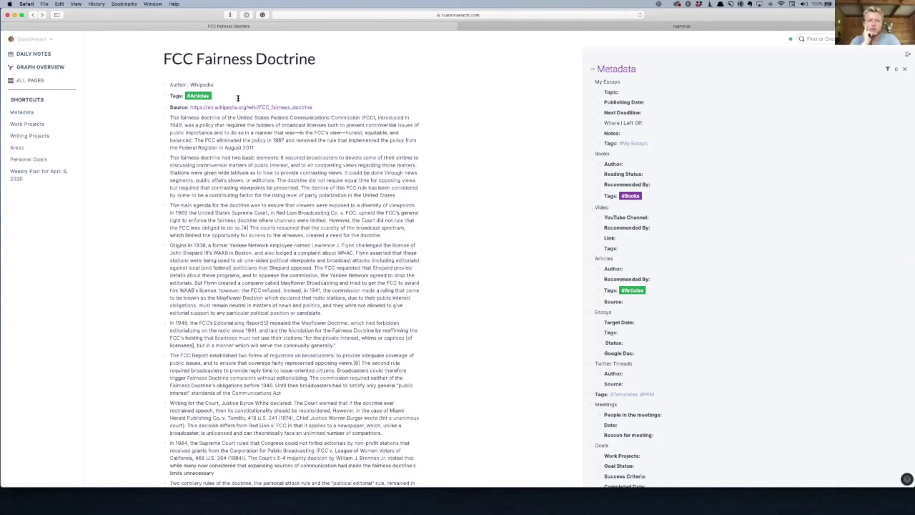
- Wrap the Author value 'Wikipedia' in [[ ]] so it becomes a page link
left_click(189, 84)
type("[[Wiki")
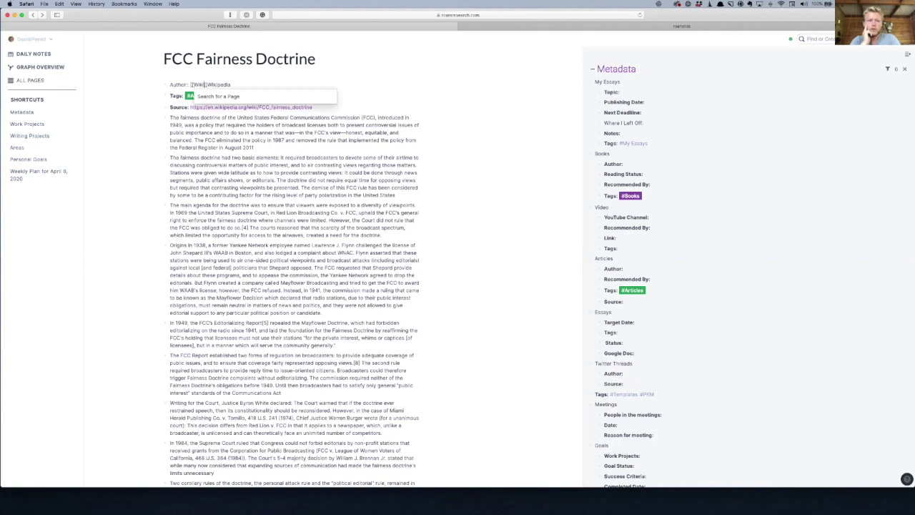
type("pedia")
key("Right")
key("Right")
key("shift+Right")
key("shift+Right")
key("shift+Right")
key("shift+Right")
key("shift+Right")
key("shift+Right")
key("shift+Right")
key("shift+Right")
key("shift+Right")
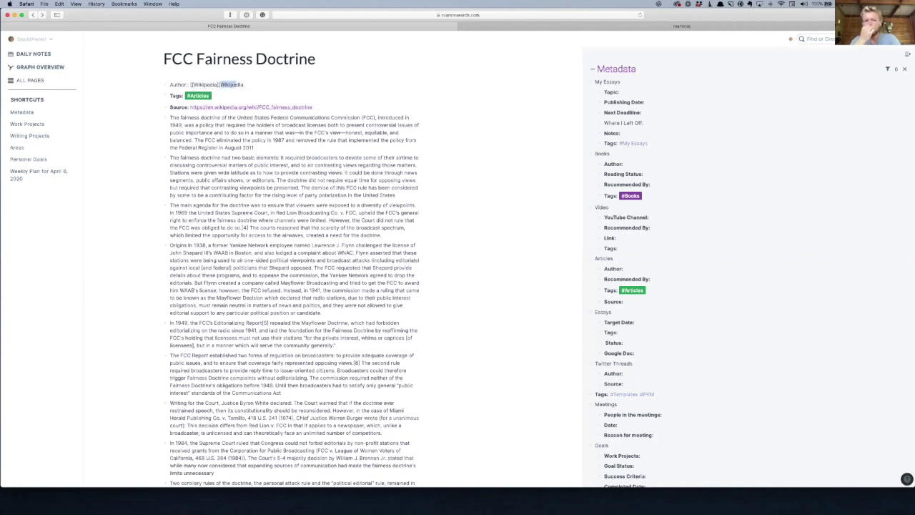
key("BackSpace")
key("BackSpace")
key("BackSpace")
key("BackSpace")
key("BackSpace")
key("BackSpace")
key("BackSpace")
key("BackSpace")
key("BackSpace")
key("BackSpace")
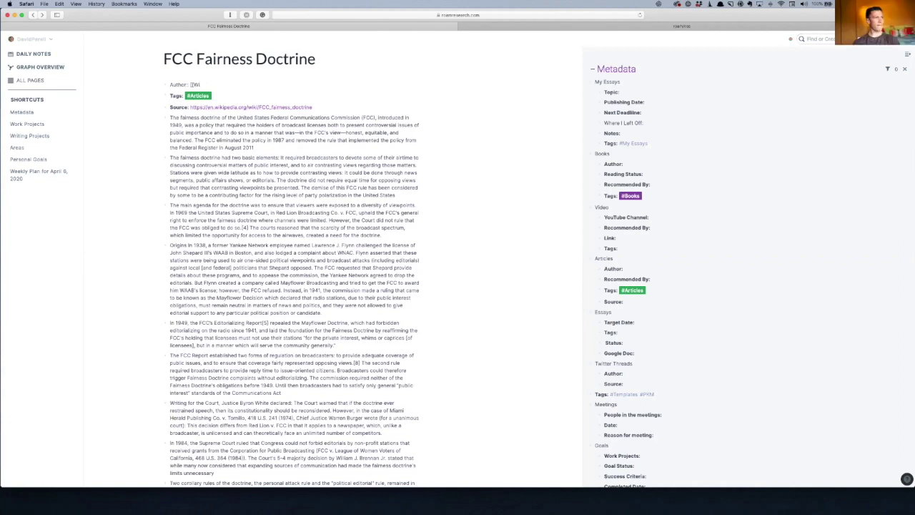
type("kipedia")
key("shift+Left")
key("shift+Left")
key("shift+Left")
key("shift+Left")
key("shift+Left")
key("shift+Left")
key("shift+Left")
key("shift+Left")
key("shift+Left")
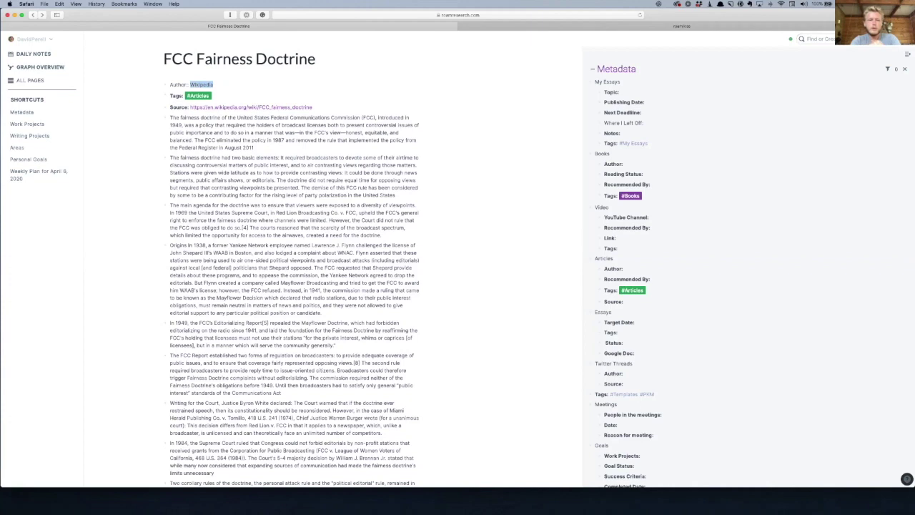
type("[[")
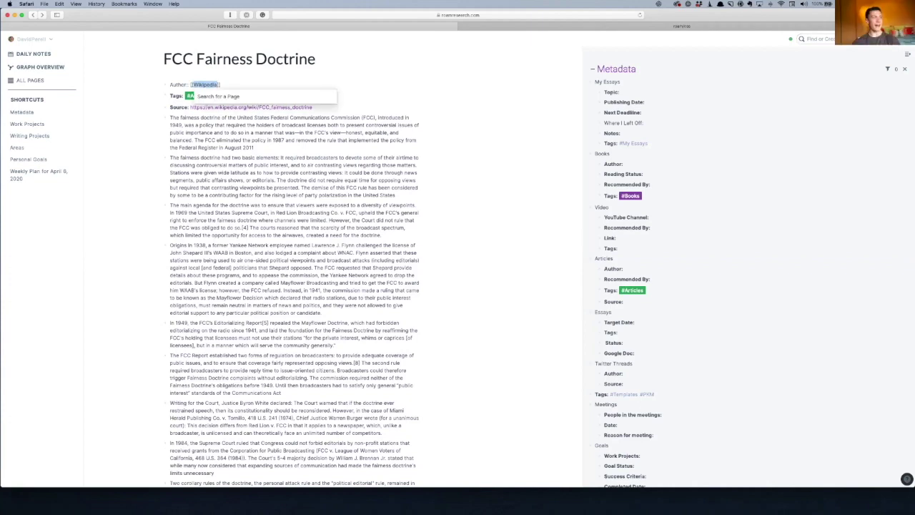
key("Escape")
left_click(314, 107)
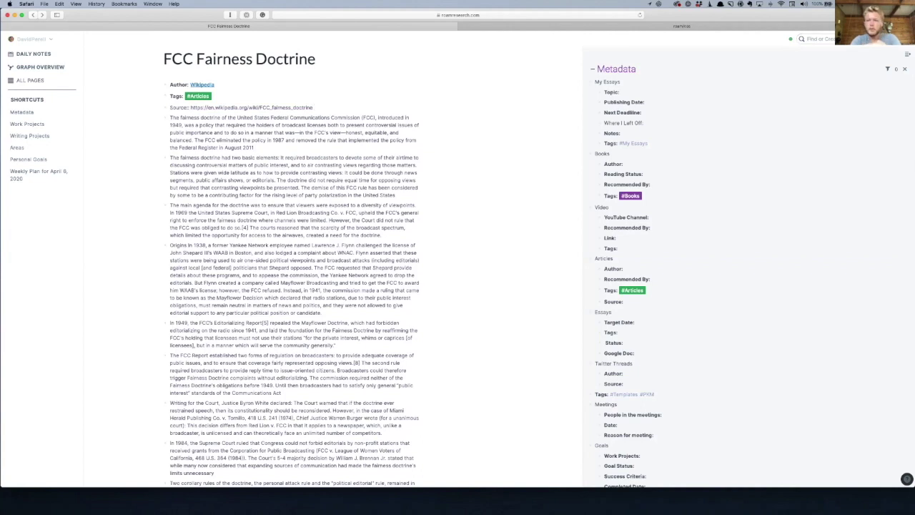
- Append #Television, #FCC and #Regulation after #Articles on the Tags line
left_click(208, 94)
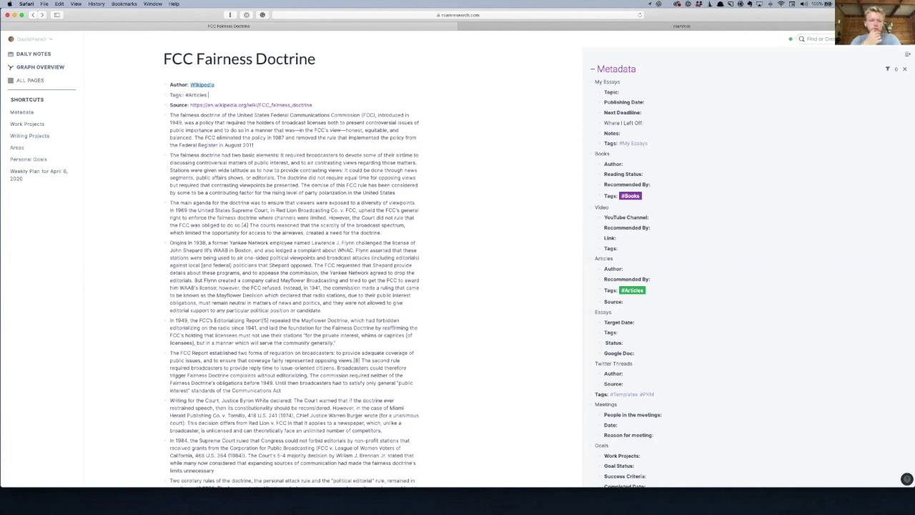
type("#")
type("Television")
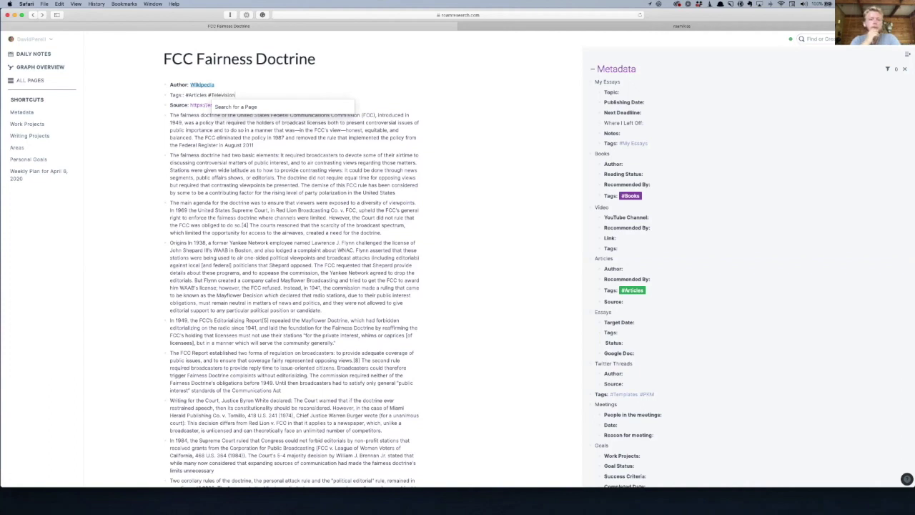
key("Escape")
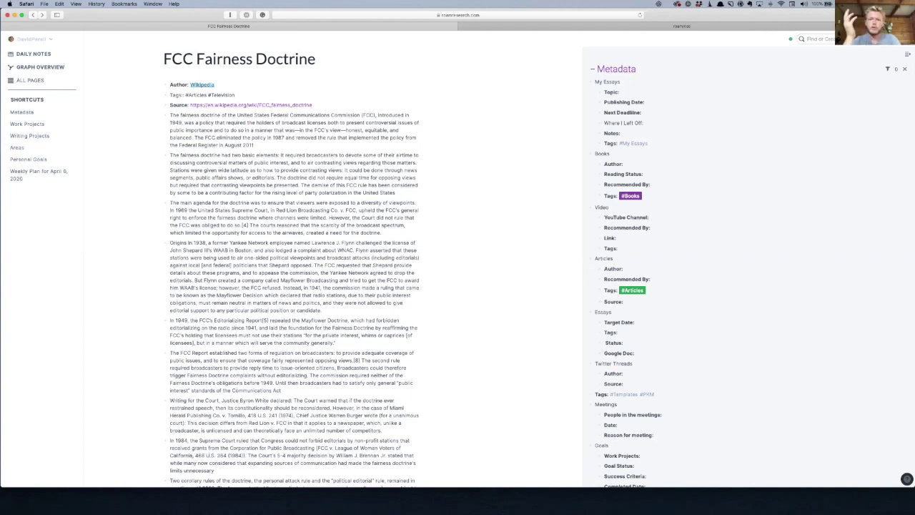
type("#FCC")
key("Escape")
type("#Regulation")
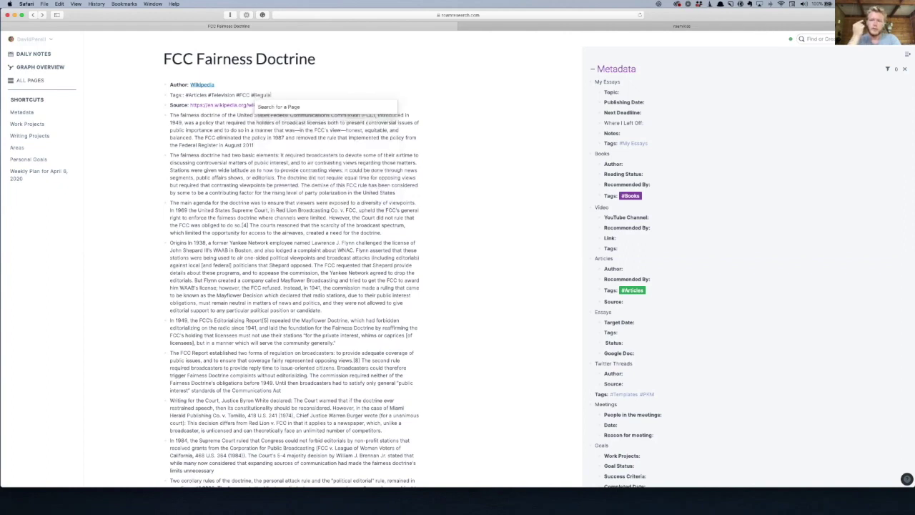
key("Escape")
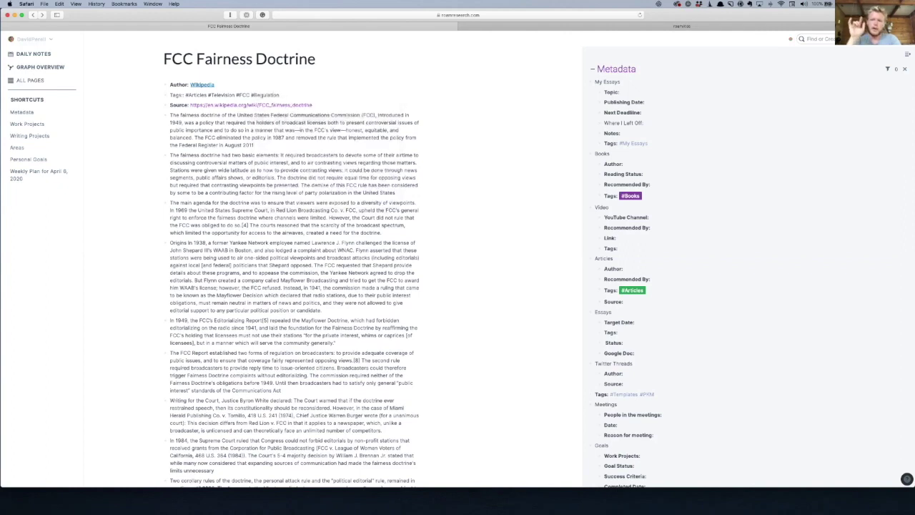
key("Escape")
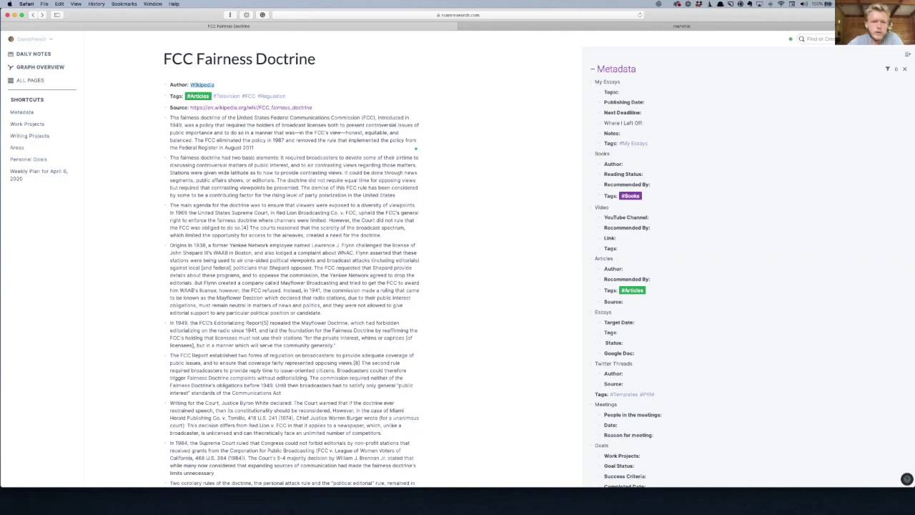
left_click_drag(237, 117, 360, 118)
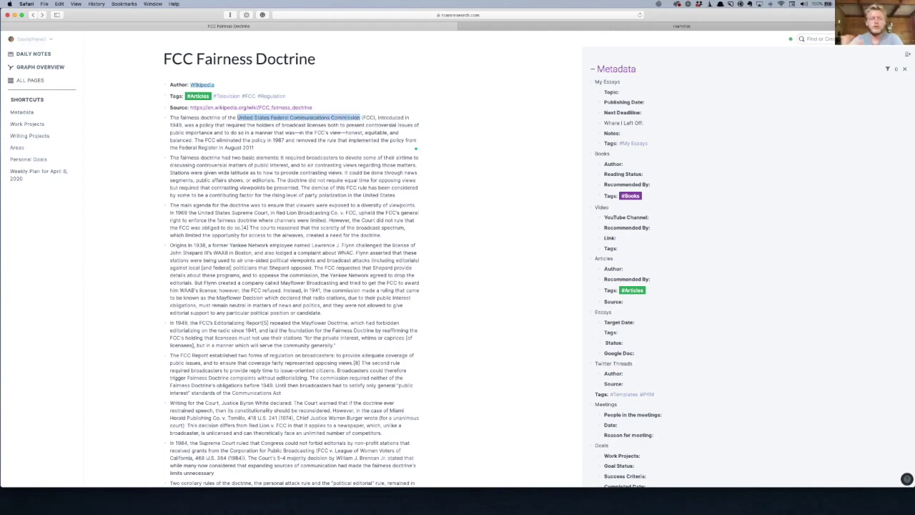
left_click(361, 117)
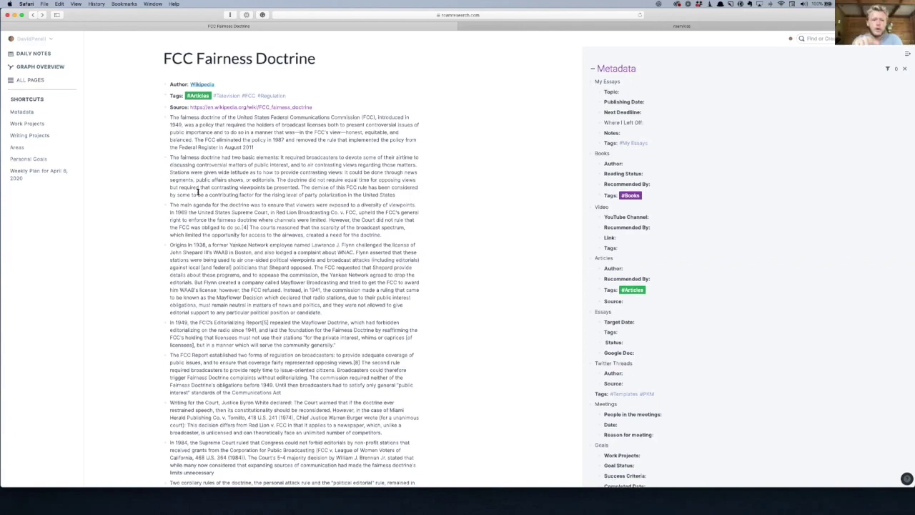
- Turn 'Supreme Court' in the 1969 sentence into a [[Supreme Court]] page link
left_click_drag(198, 212, 270, 214)
type("[[")
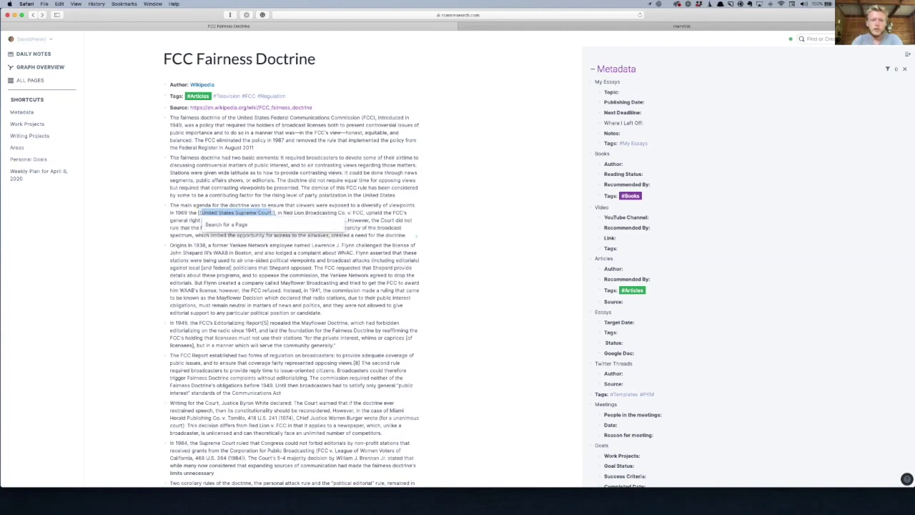
key("Escape")
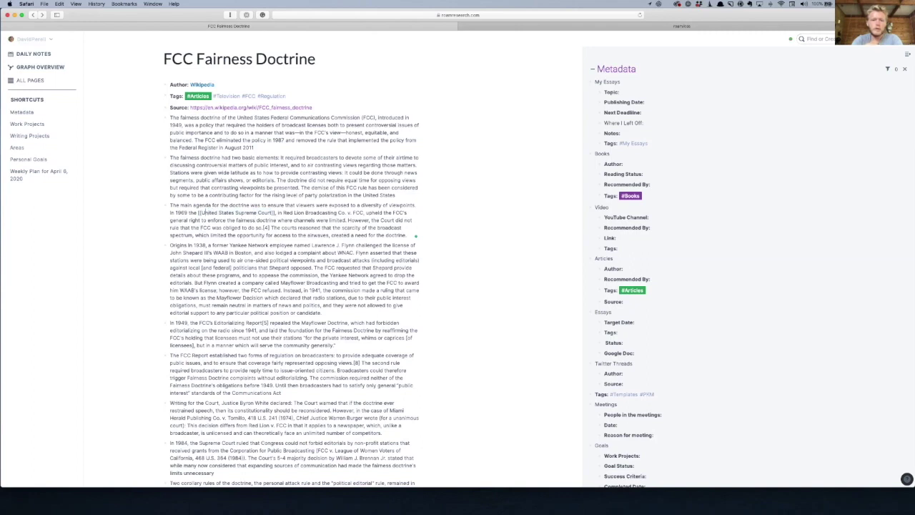
key("BackSpace")
key("BackSpace")
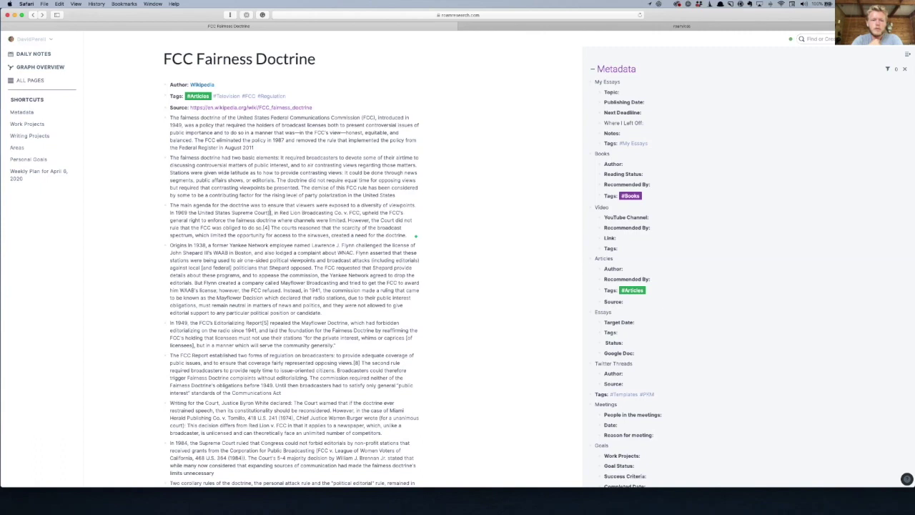
key("BackSpace")
key("BackSpace")
key("alt+shift+Left")
key("alt+shift+Left")
type("[[")
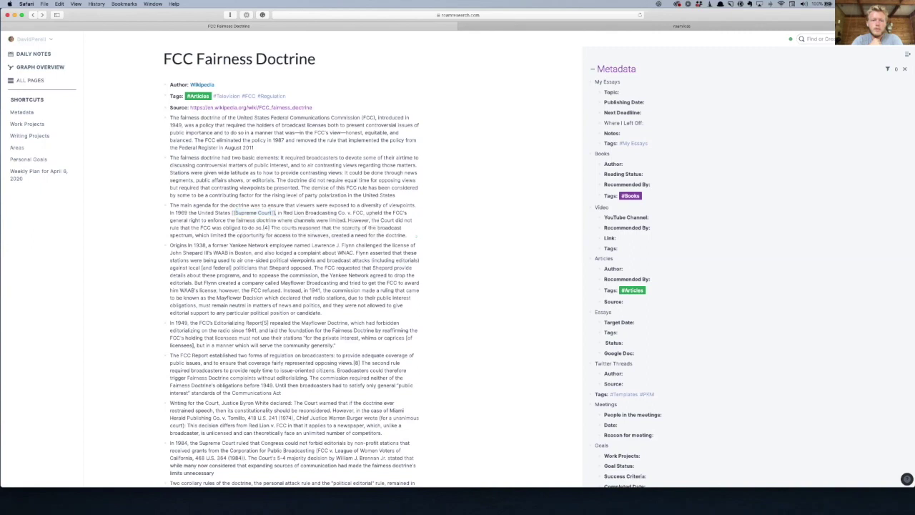
key("Return")
key("super+z")
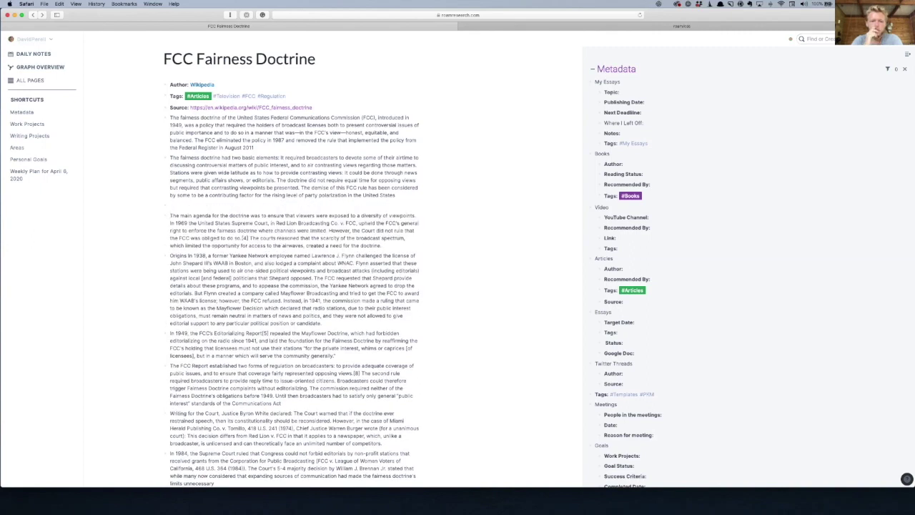
key("super+z")
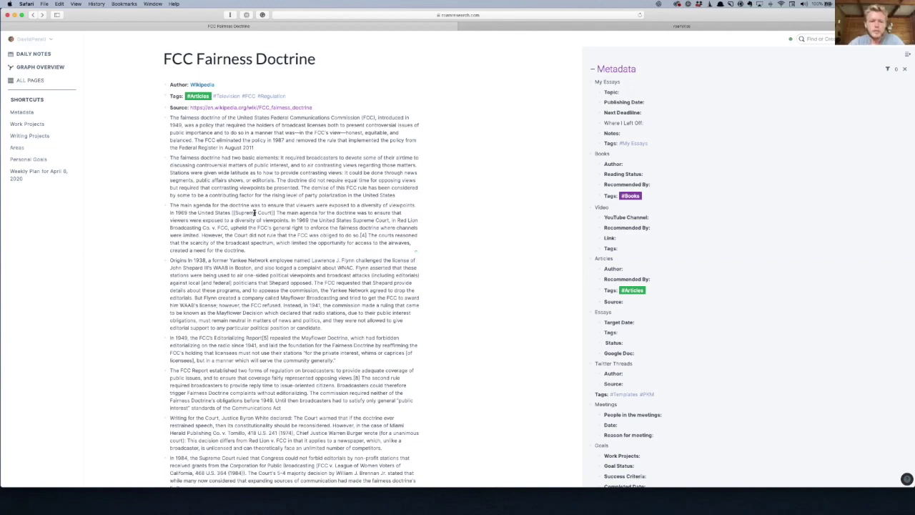
- Delete the duplicated passage from the main agenda paragraph
left_click(256, 249)
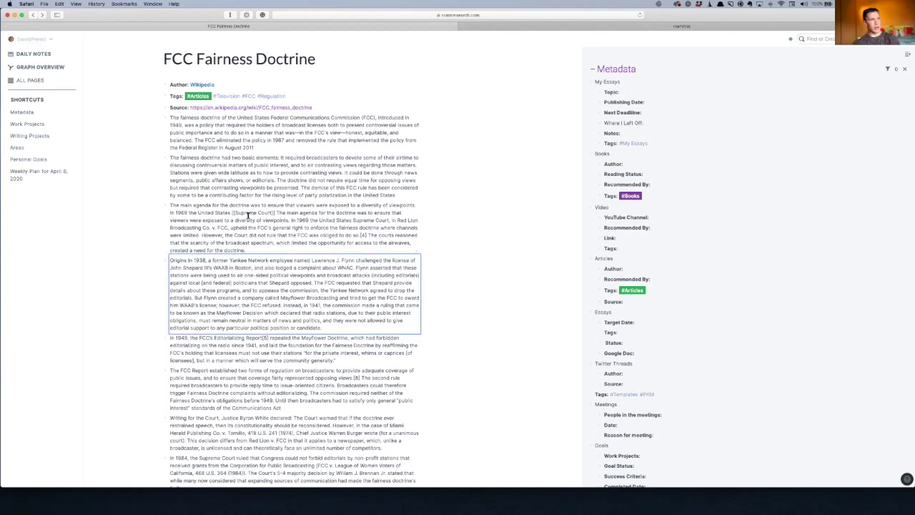
left_click(249, 211)
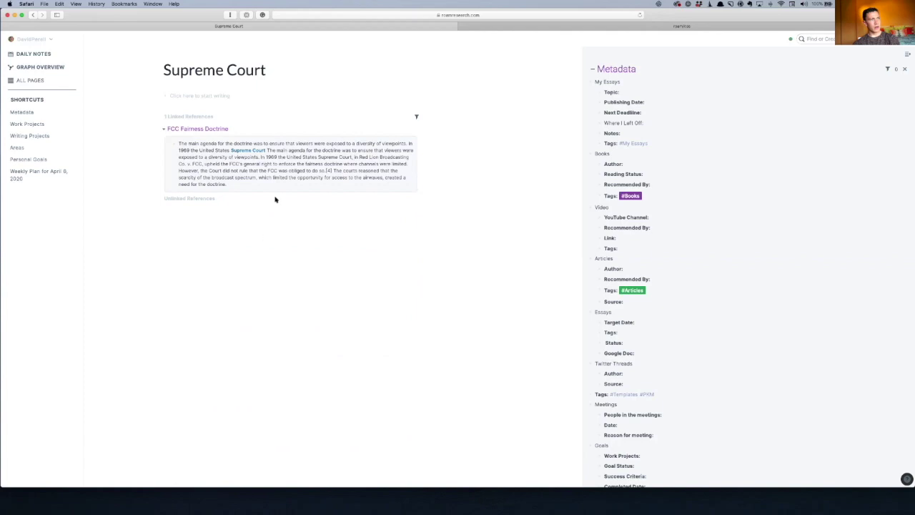
left_click(33, 15)
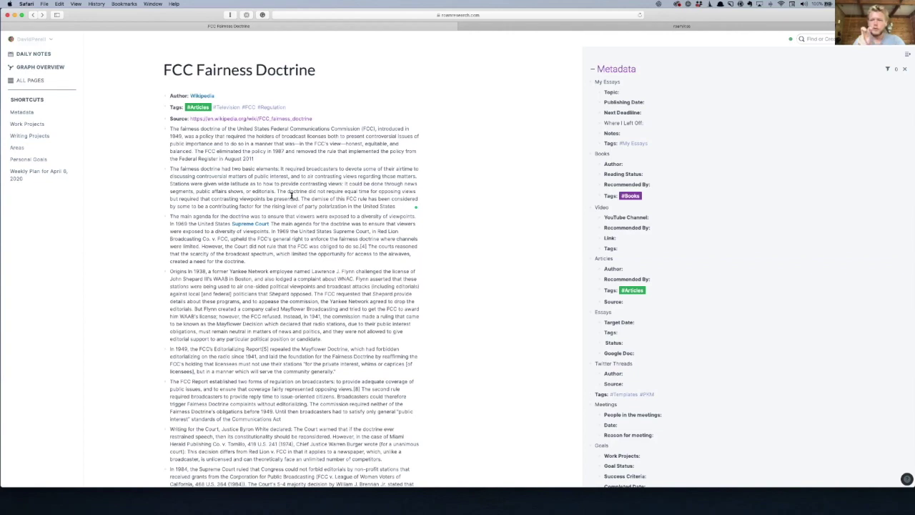
left_click(325, 257)
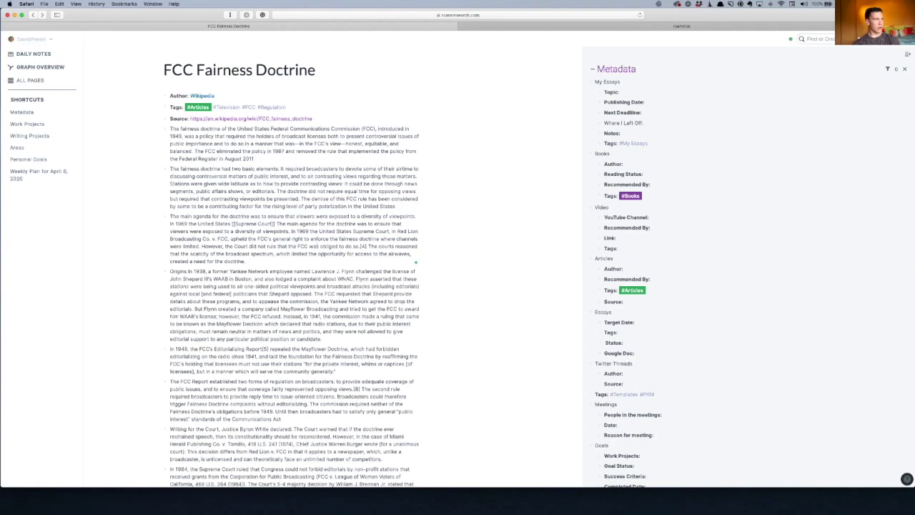
key("BackSpace")
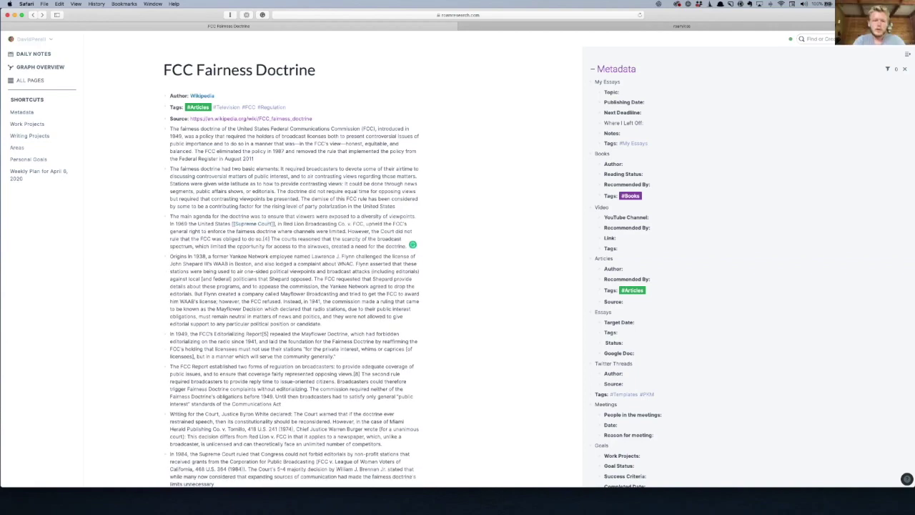
left_click(273, 196)
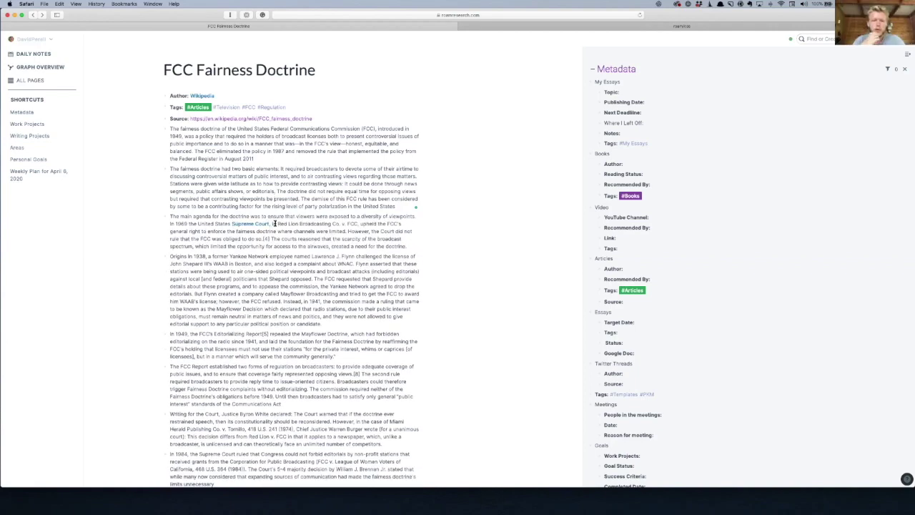
- Link 'Red Lion Broadcasting Co. v. FCC' in the 1969 sentence as a page
left_click(273, 224)
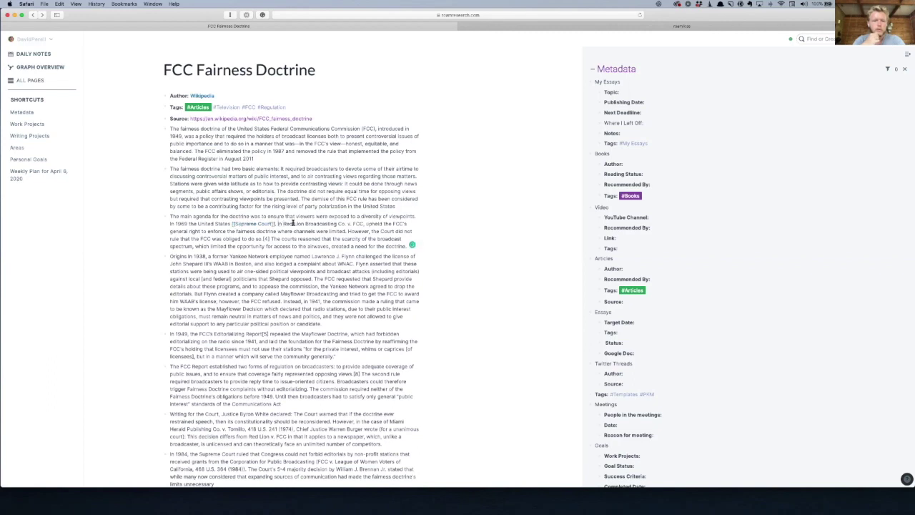
left_click_drag(277, 224, 357, 225)
type("[[")
left_click(363, 179)
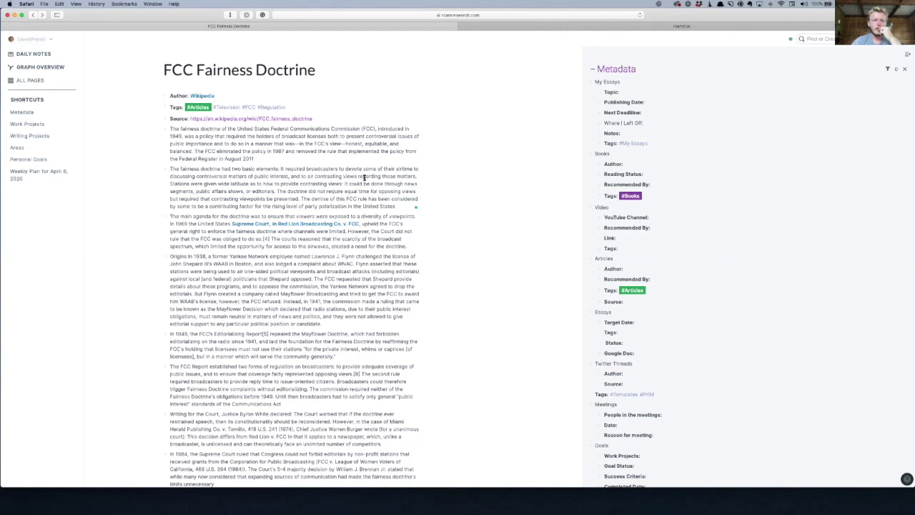
- Link 'Miami Herald Publishing Co. v. Tornillo' in the Justice Byron White paragraph as a page
left_click(250, 223)
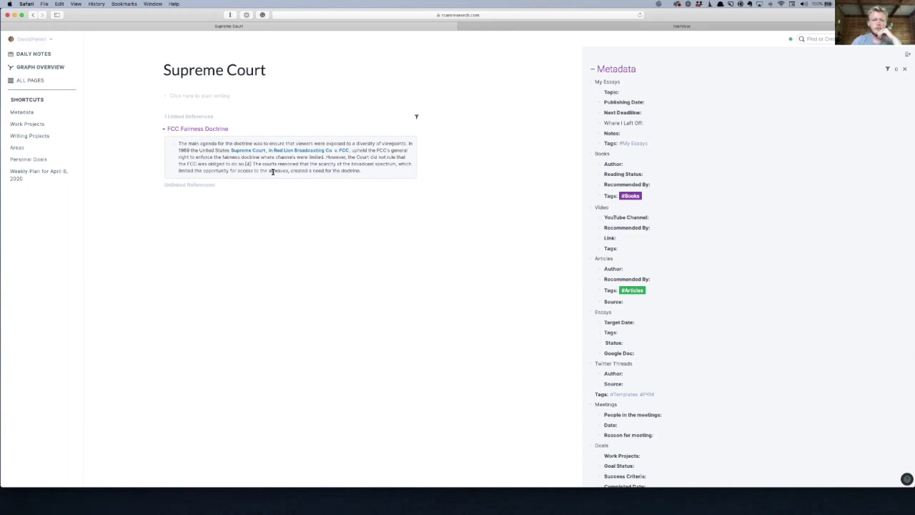
left_click(34, 15)
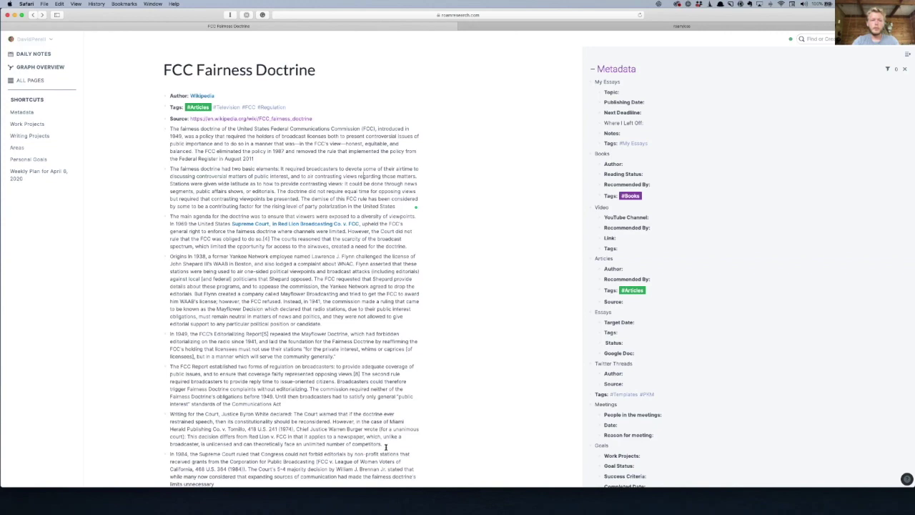
mouse_move(389, 421)
left_mouse_down()
mouse_move(246, 427)
mouse_move(390, 421)
left_mouse_up()
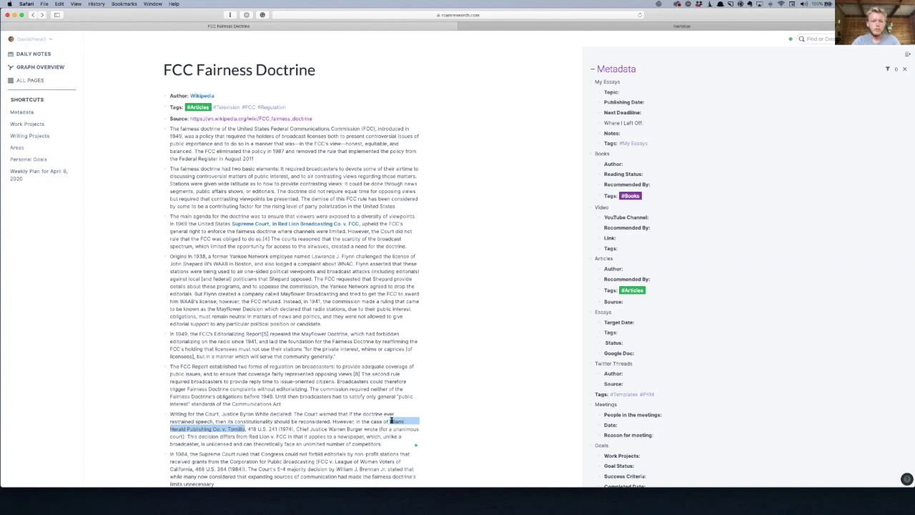
type("[[")
left_click(361, 350)
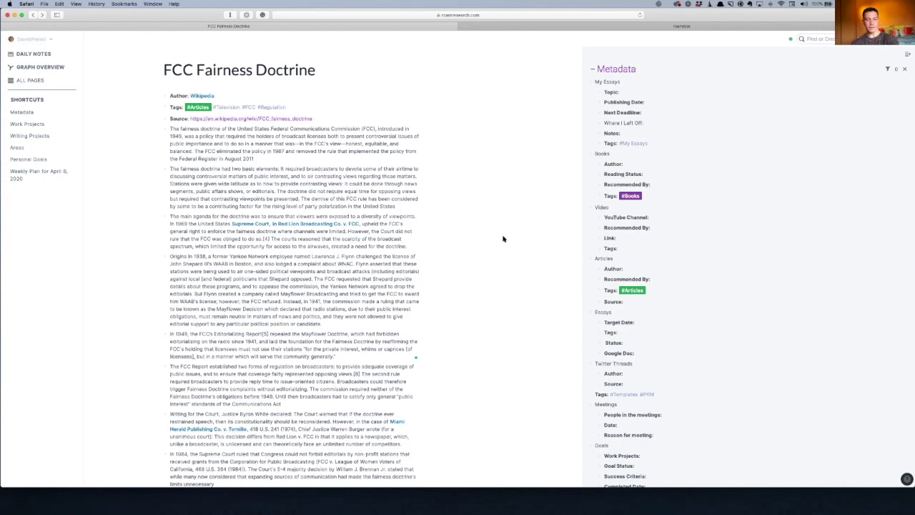
- Open 'The Fairness Doctrine' note in Evernote and select its Important reasoning annotation
key("ctrl+Right")
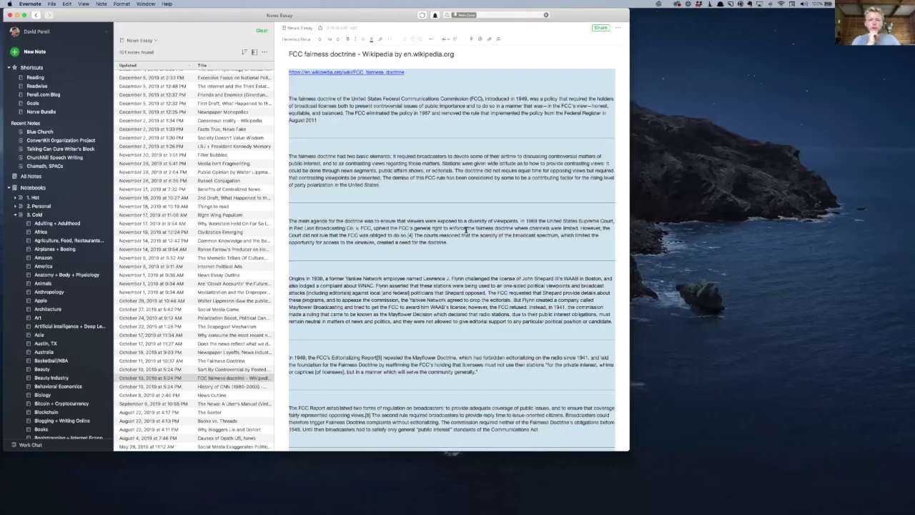
scroll(251, 413, "up", 2)
scroll(251, 413, "down", 2)
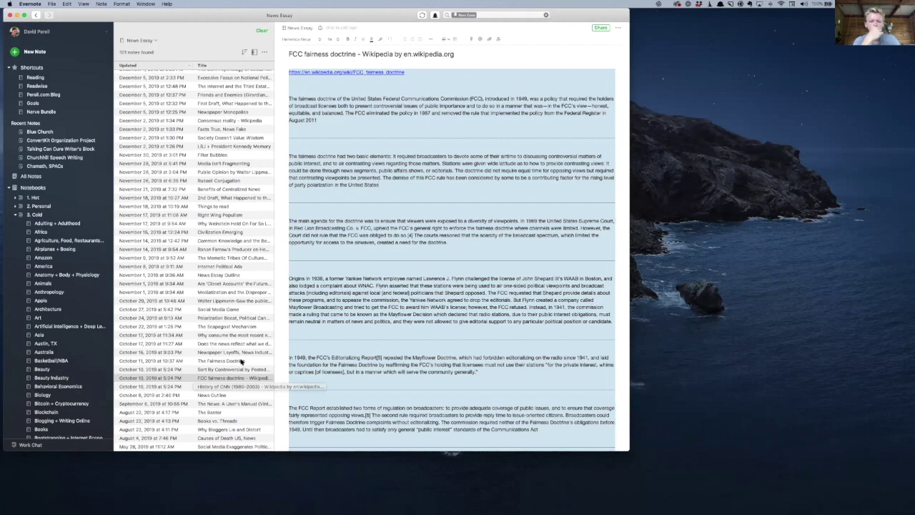
left_click(243, 361)
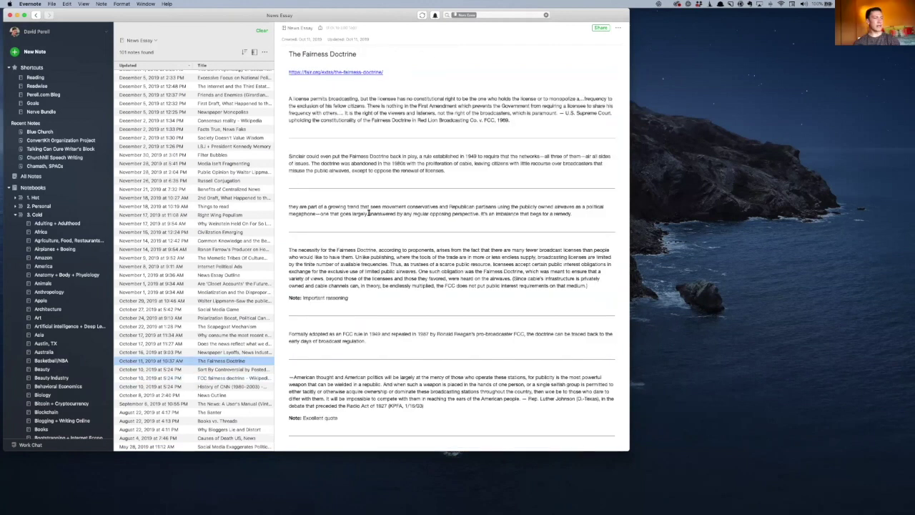
scroll(368, 213, "down", 10)
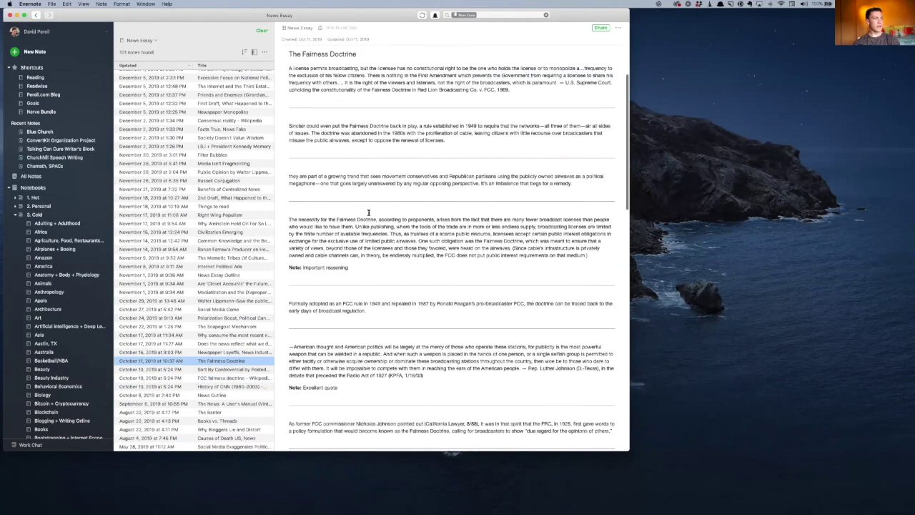
scroll(368, 213, "up", 5)
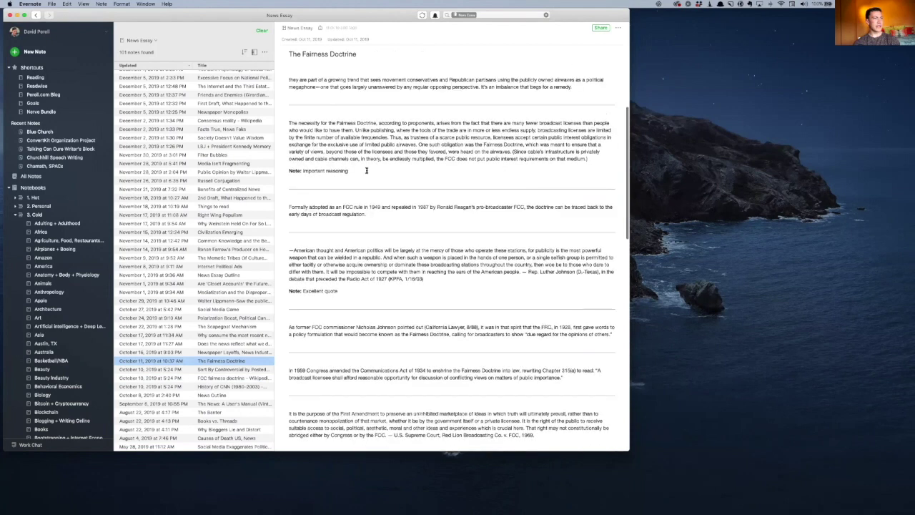
left_click_drag(364, 171, 288, 170)
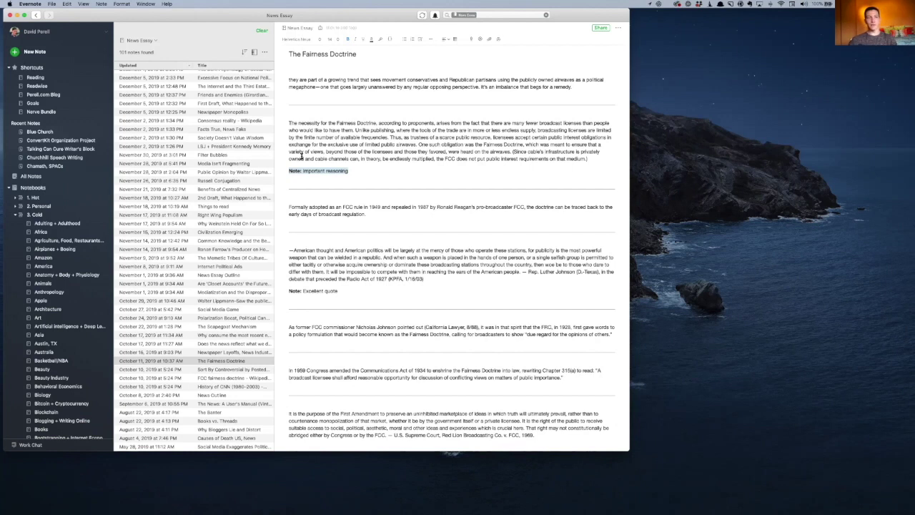
- Select all of The Fairness Doctrine note's body in Evernote and copy it
left_click(465, 144)
scroll(446, 145, "up", 5)
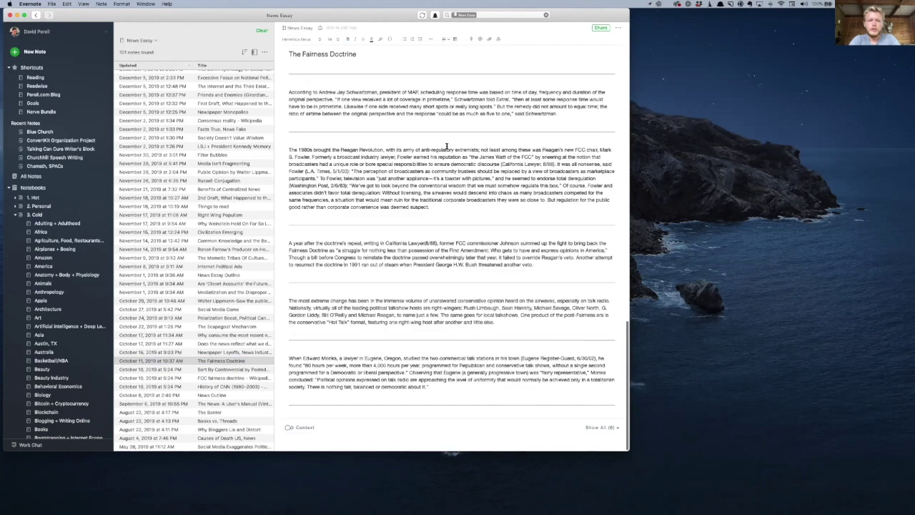
scroll(446, 146, "up", 5)
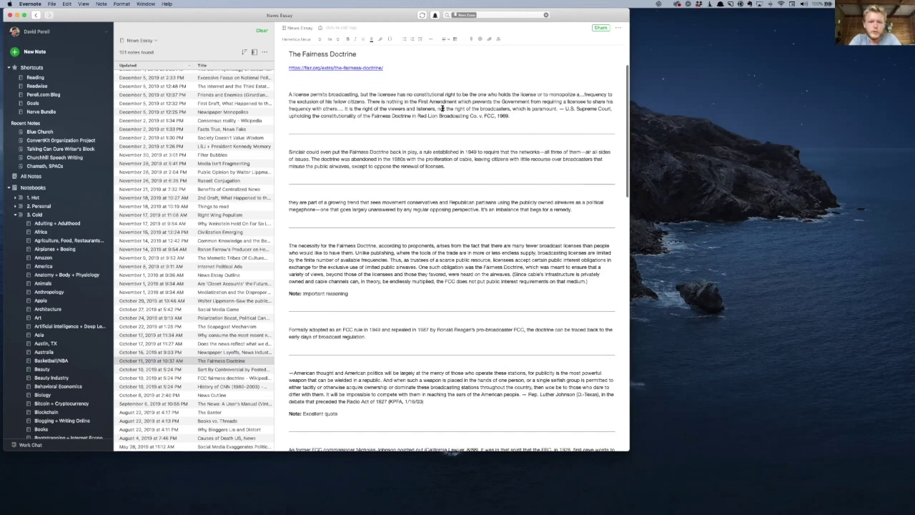
key("super+a")
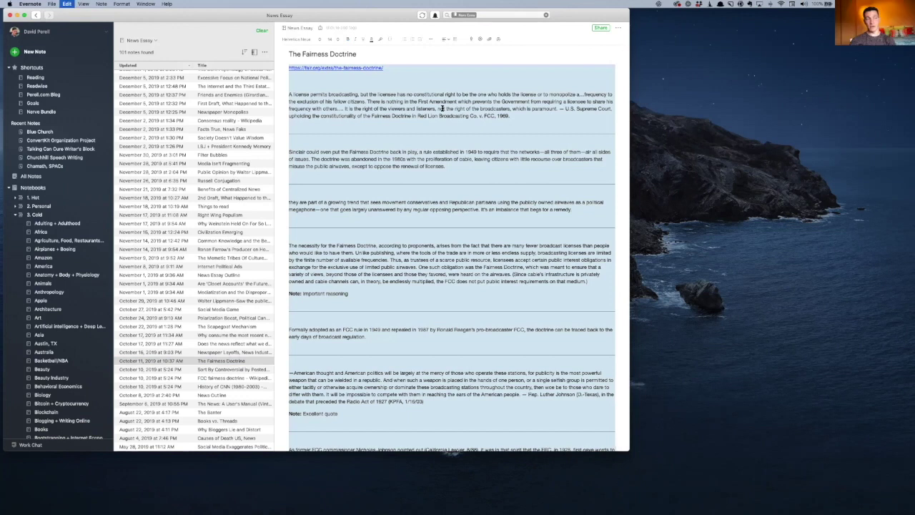
key("super+c")
key("super+c")
scroll(423, 132, "up", 1)
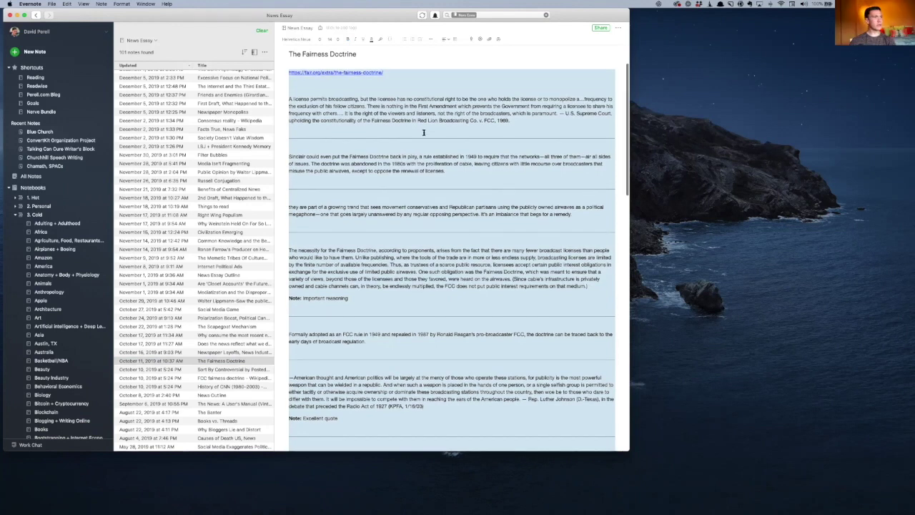
scroll(423, 132, "down", 1)
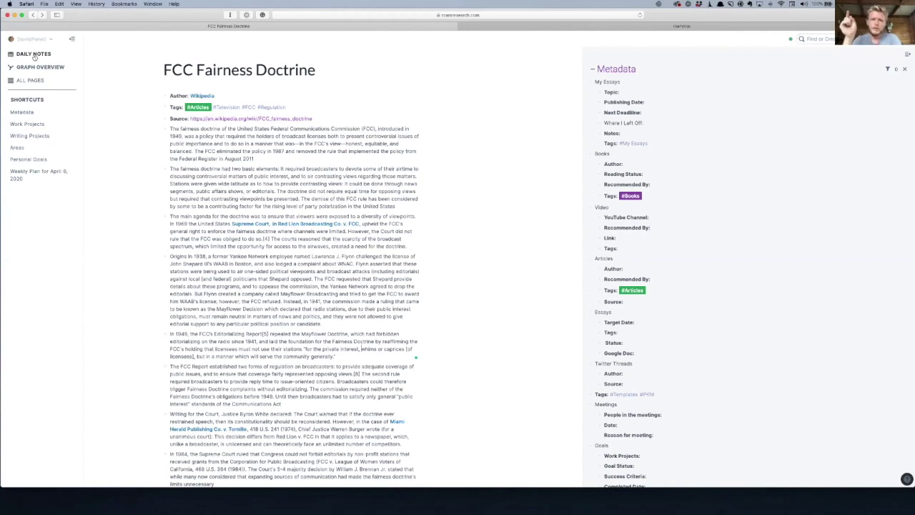
- Retitle the page 'FCC Fairness Doctrine - Wikipedia', fixing the mistyped slash and ending
left_click(335, 71)
type("/Wiki")
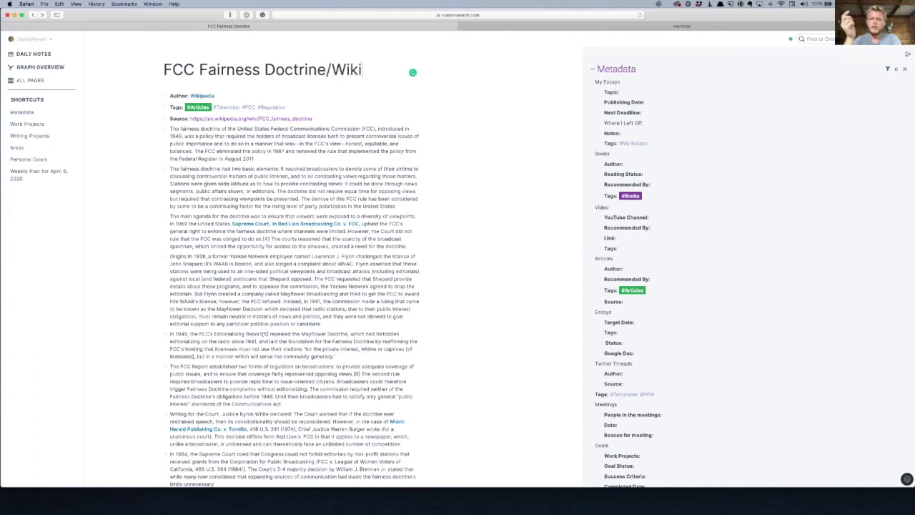
type("pedia")
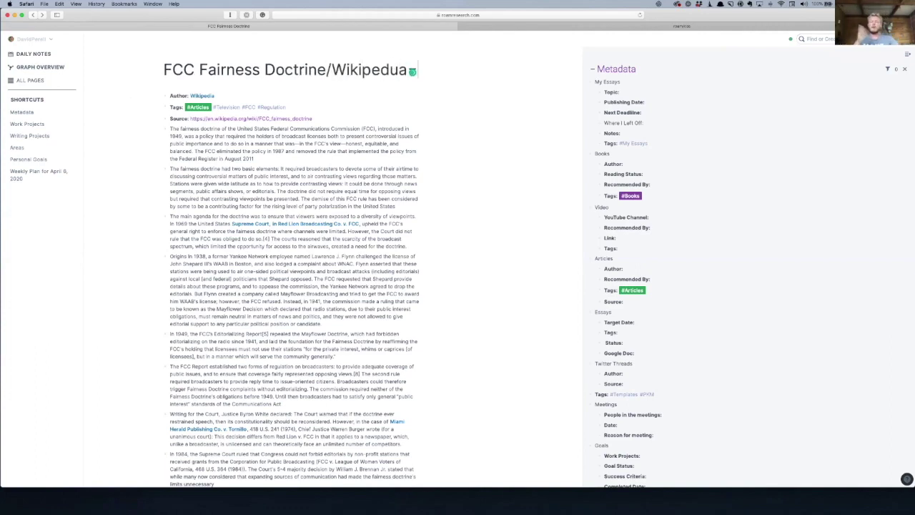
type("ia")
key("BackSpace")
key("BackSpace")
key("BackSpace")
key("BackSpace")
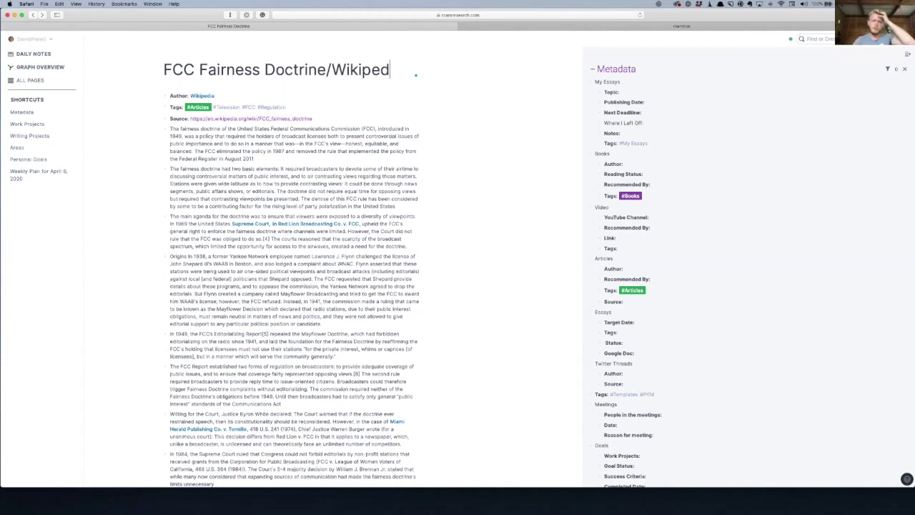
type("ia")
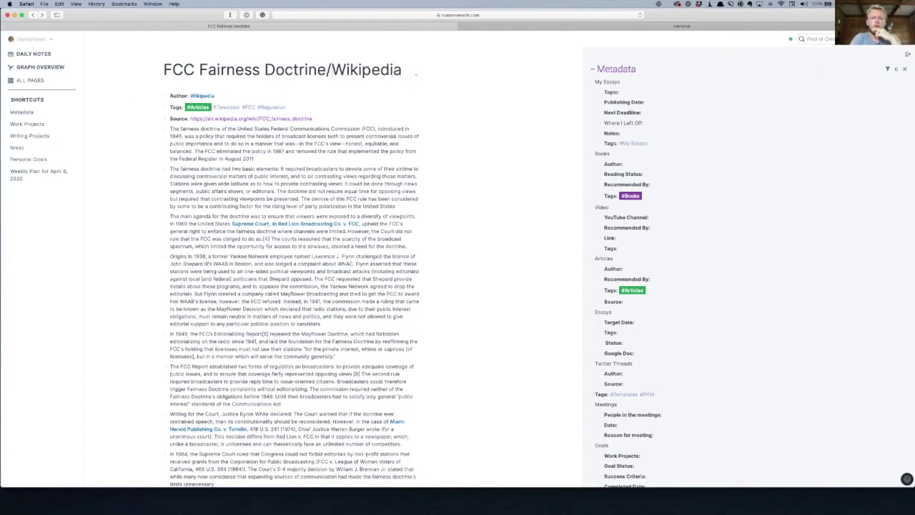
key("alt+Left")
key("BackSpace")
type("-")
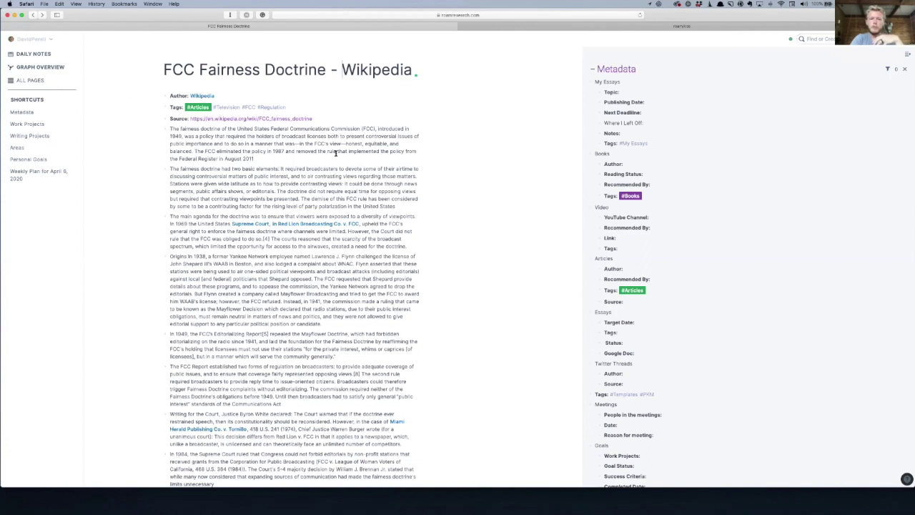
key("Escape")
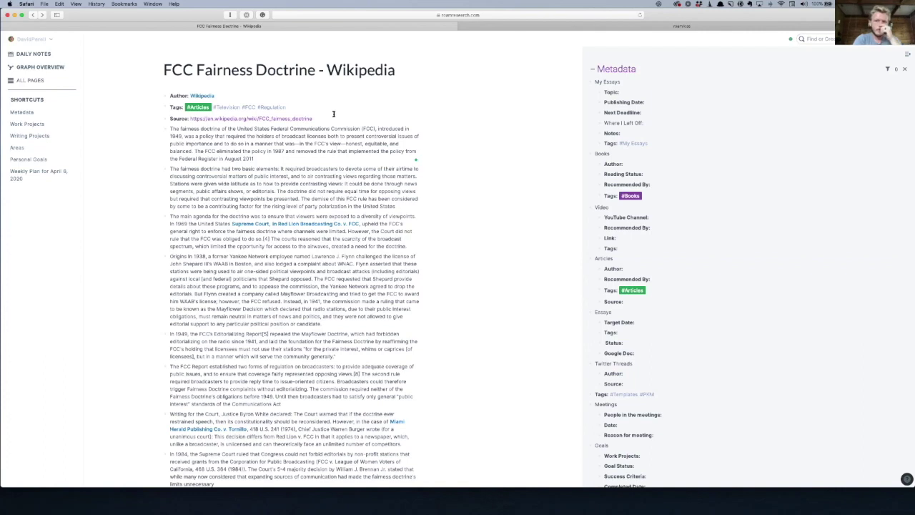
- Create a new page titled 'Fairness Doctrine' from the find-or-create search
key("super+u")
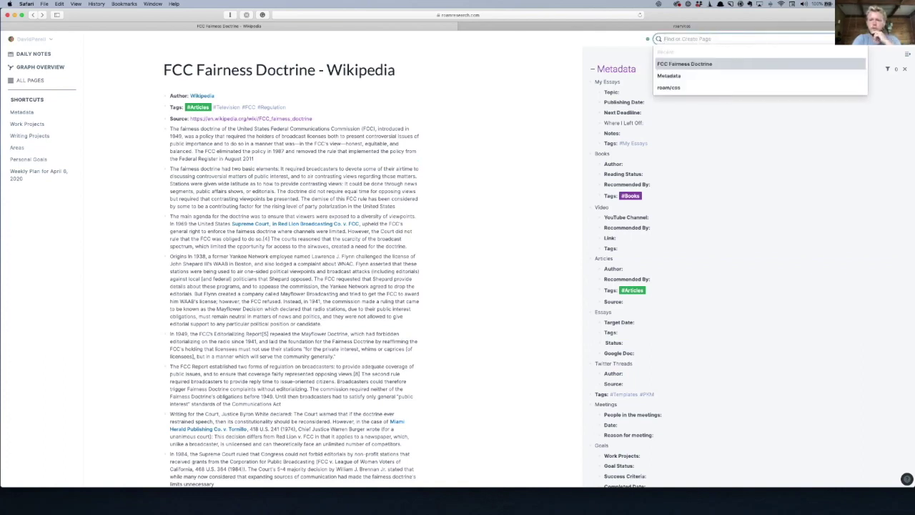
type("Fa")
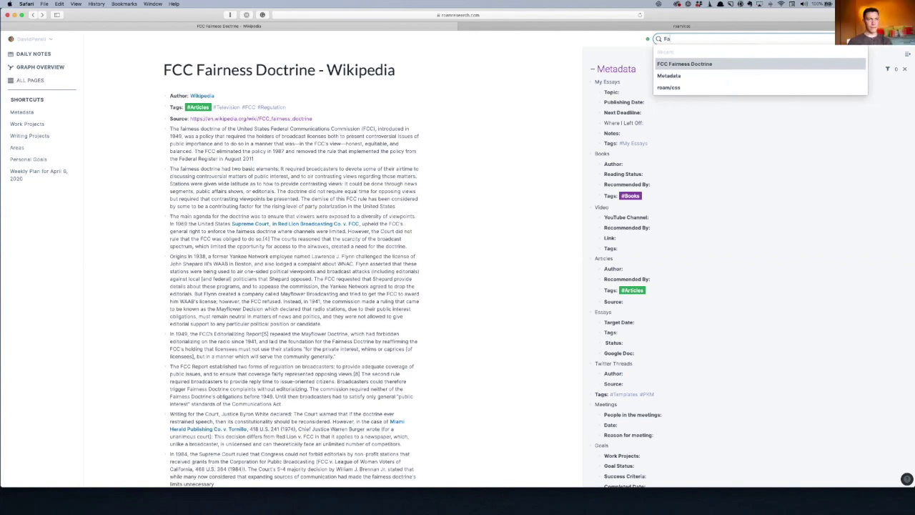
type("irness Doctrine")
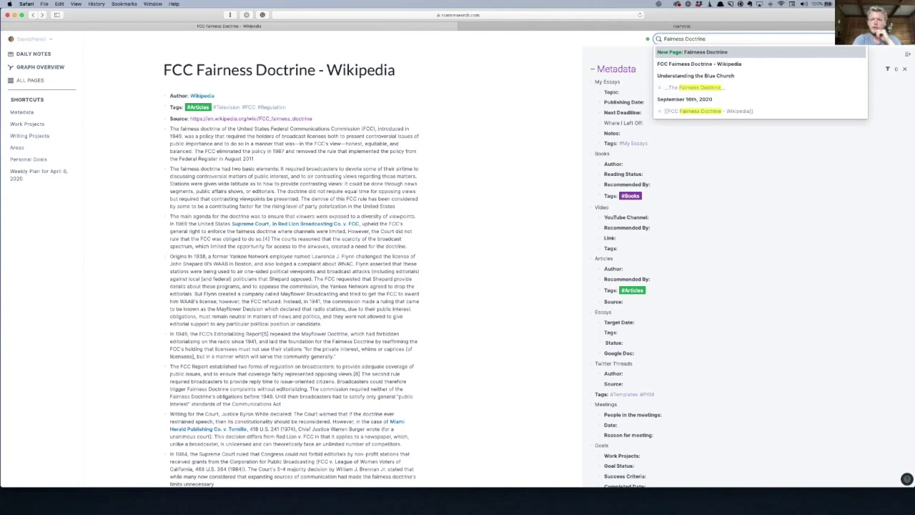
key("Return")
- Paste the Evernote article into the page and insert the Articles metadata fields above its link
left_click(224, 95)
key("super+v")
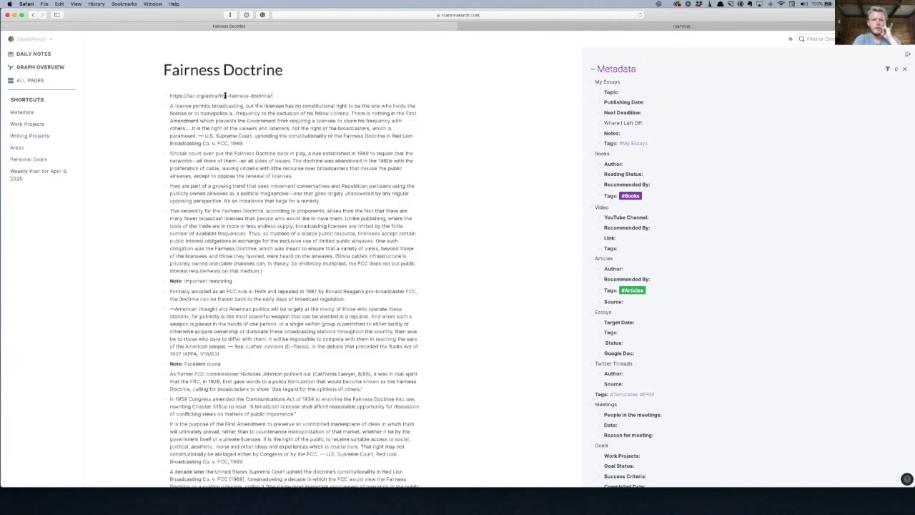
left_click_drag(635, 305, 605, 268)
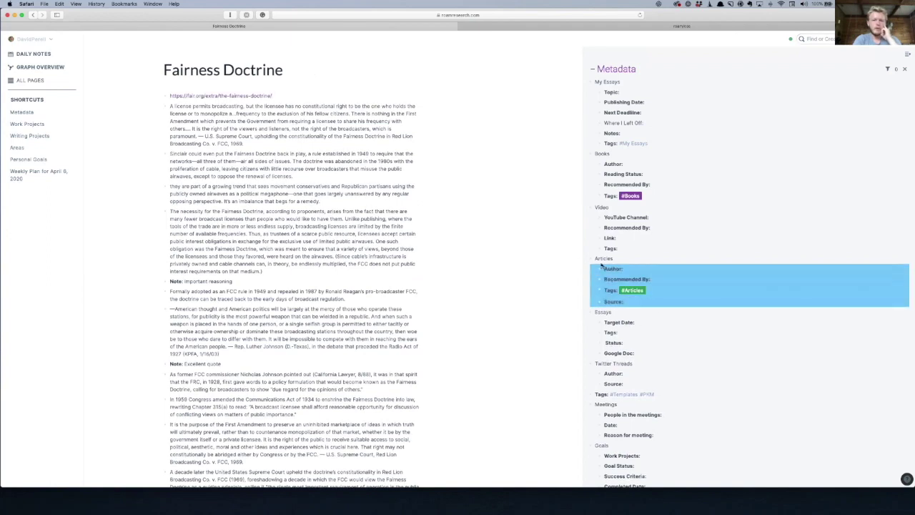
left_click(175, 107)
left_click(171, 95)
key("super+v")
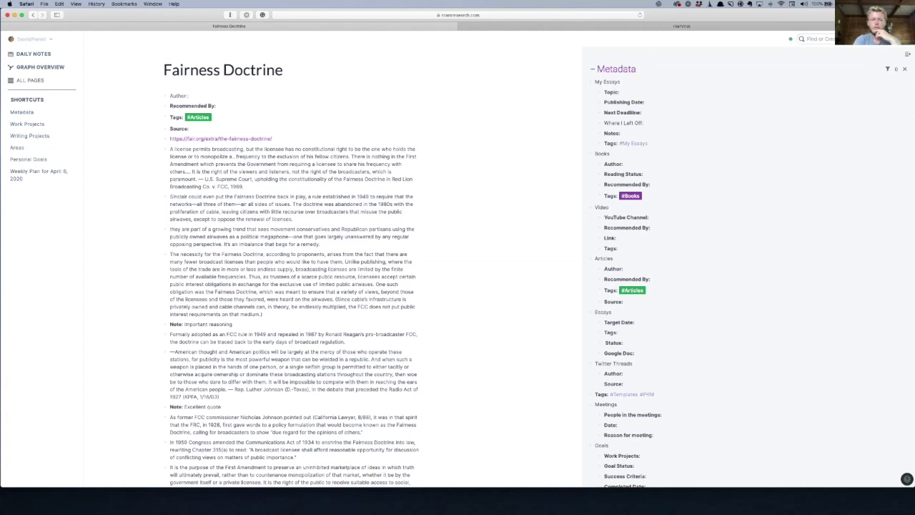
key("super+comma")
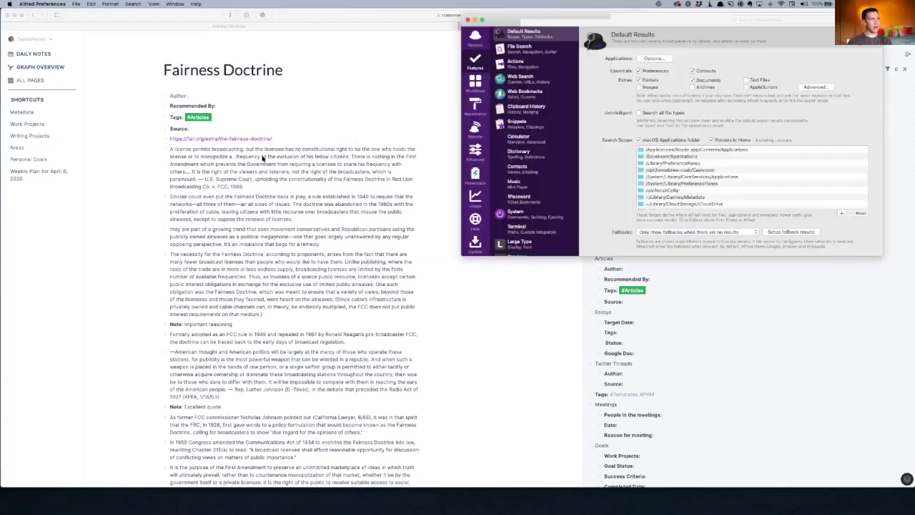
left_click(516, 124)
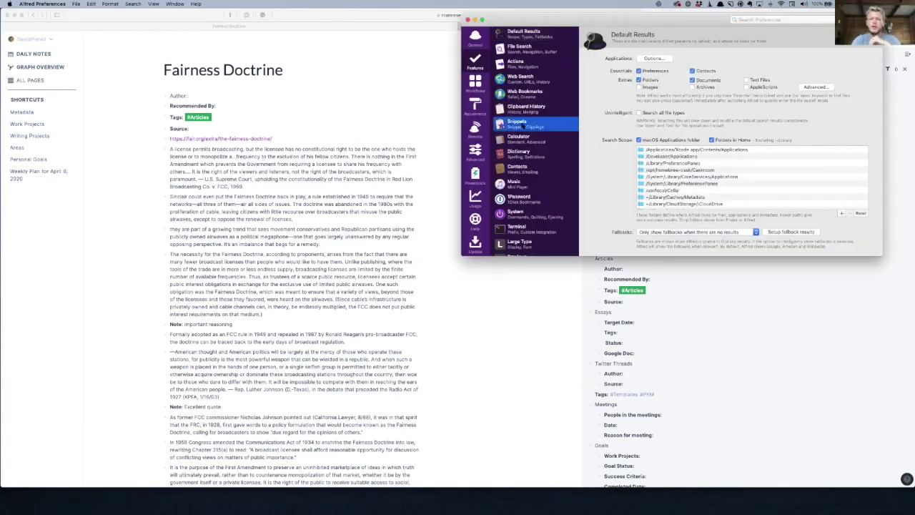
left_click(616, 168)
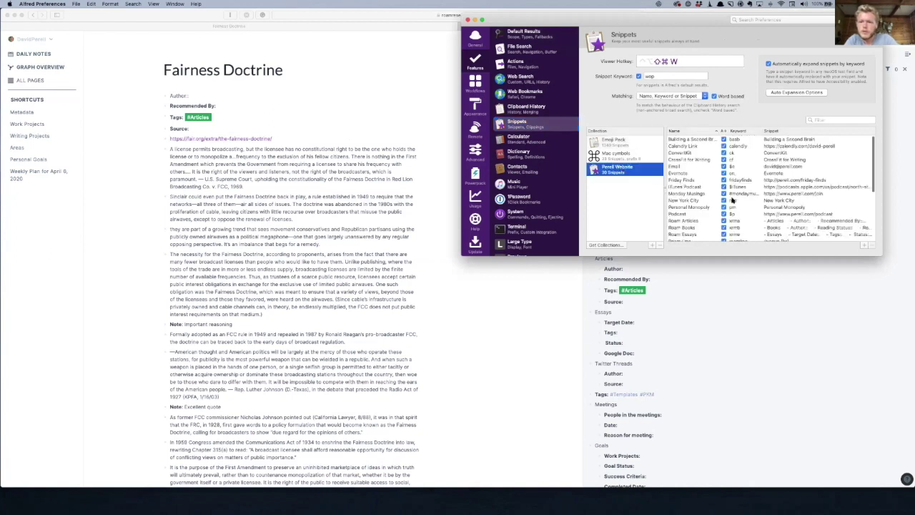
scroll(692, 199, "down", 1)
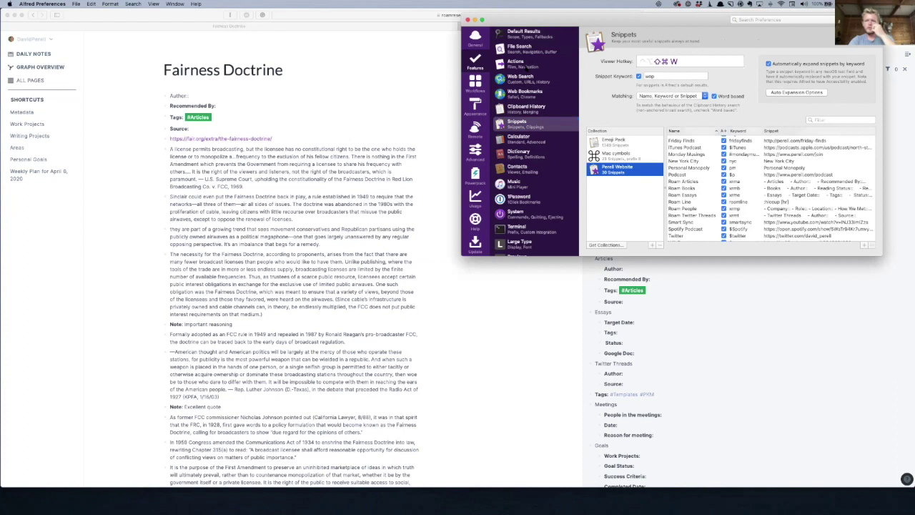
left_click(468, 21)
- Rebuild the metadata header and merge the fair.org link into the Source line
key("BackSpace")
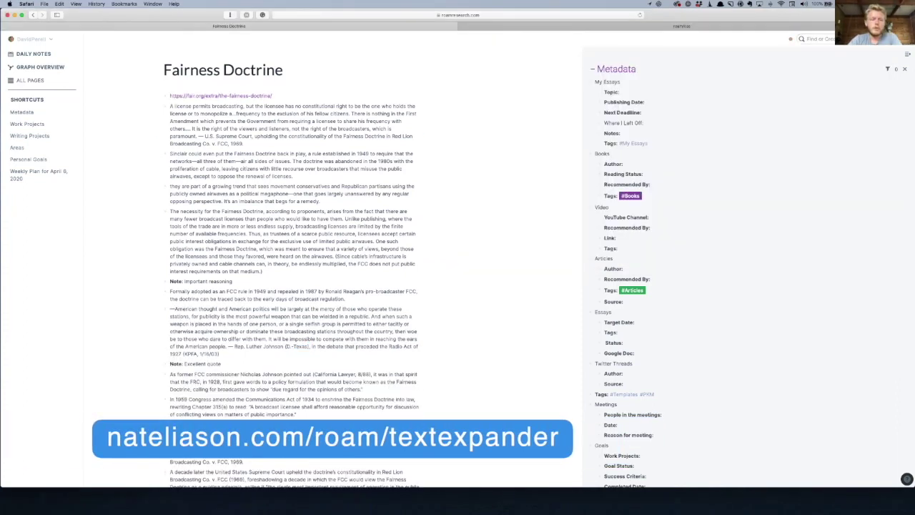
key("Return")
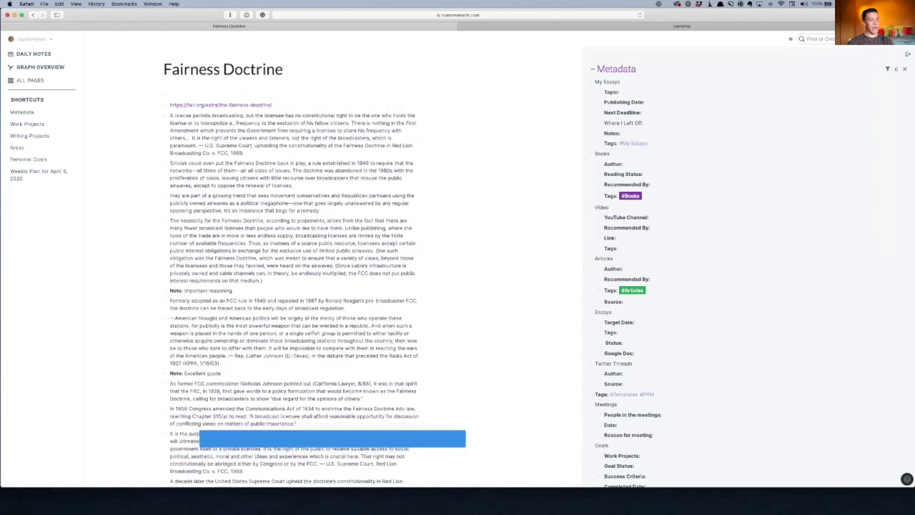
type(";art")
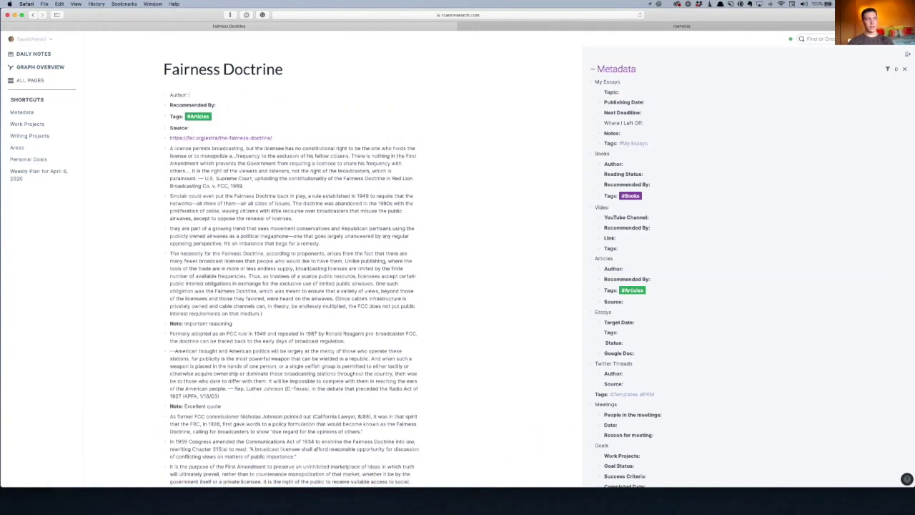
left_click(173, 150)
key("Up")
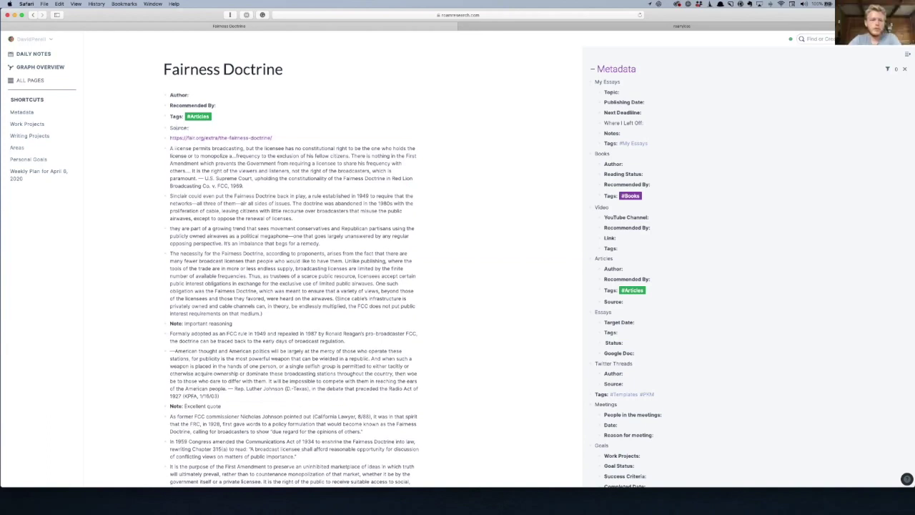
key("Down")
key("BackSpace")
- Add the #FCC tag after #Articles on the Tags line
key("Up")
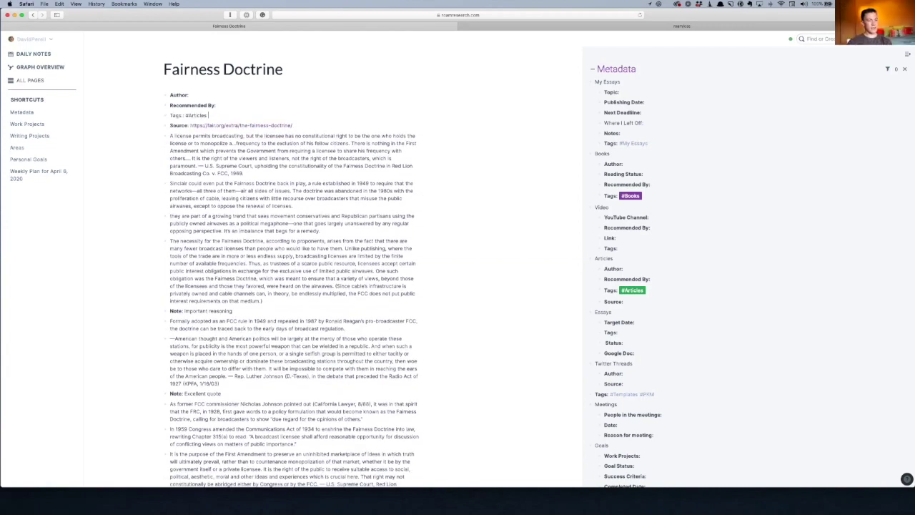
type("#Fai")
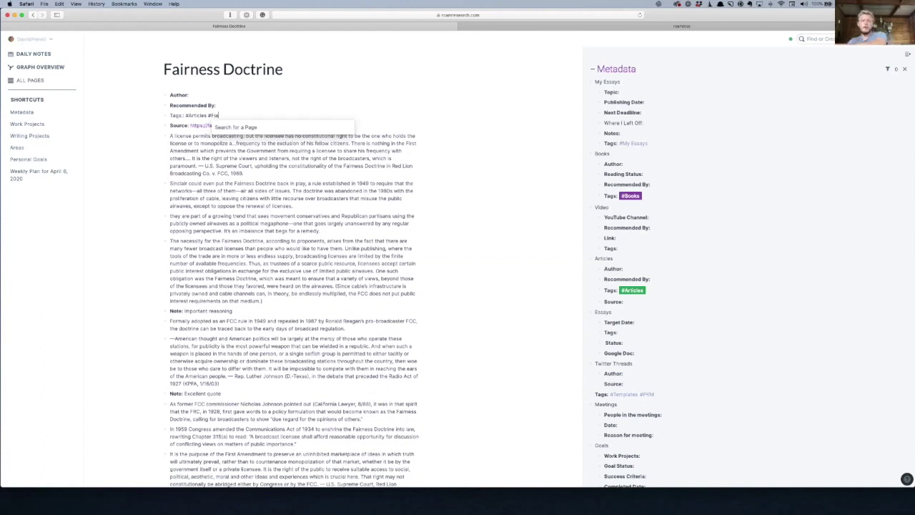
key("BackSpace")
key("BackSpace")
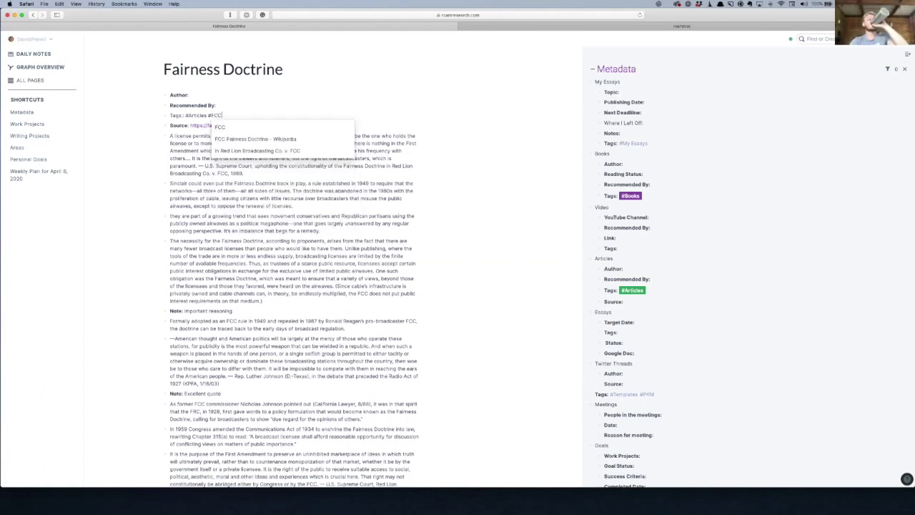
key("Escape")
type("#Fairness")
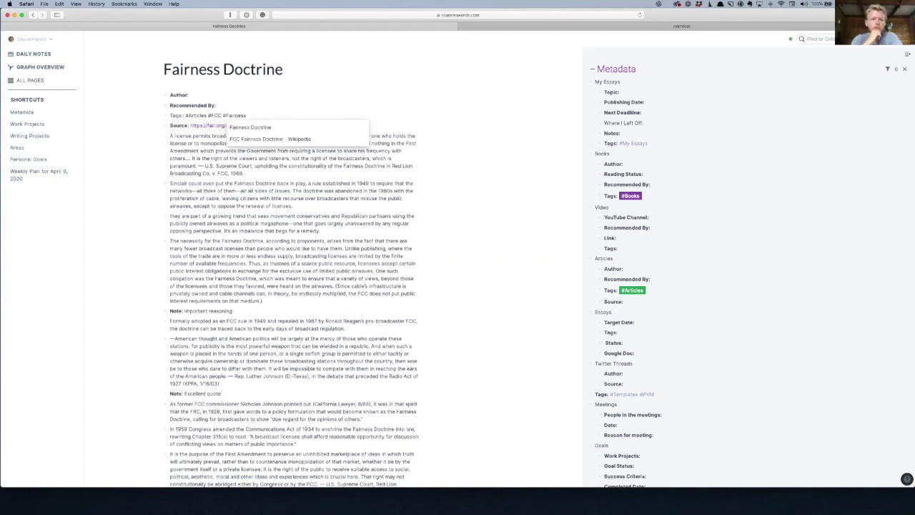
key("Return")
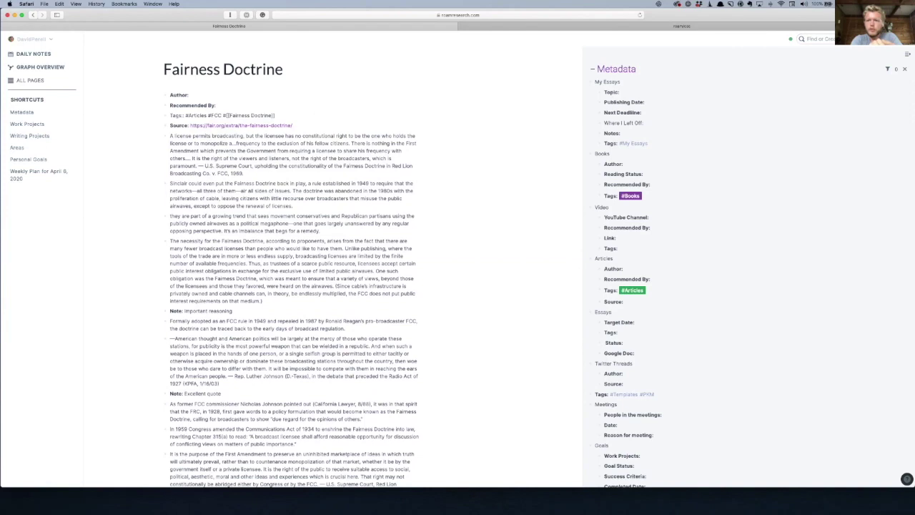
key("BackSpace")
key("BackSpace")
key("BackSpace")
key("BackSpace")
key("BackSpace")
key("BackSpace")
key("BackSpace")
key("BackSpace")
key("BackSpace")
key("BackSpace")
key("BackSpace")
key("BackSpace")
key("BackSpace")
key("BackSpace")
key("BackSpace")
key("BackSpace")
key("BackSpace")
key("BackSpace")
key("BackSpace")
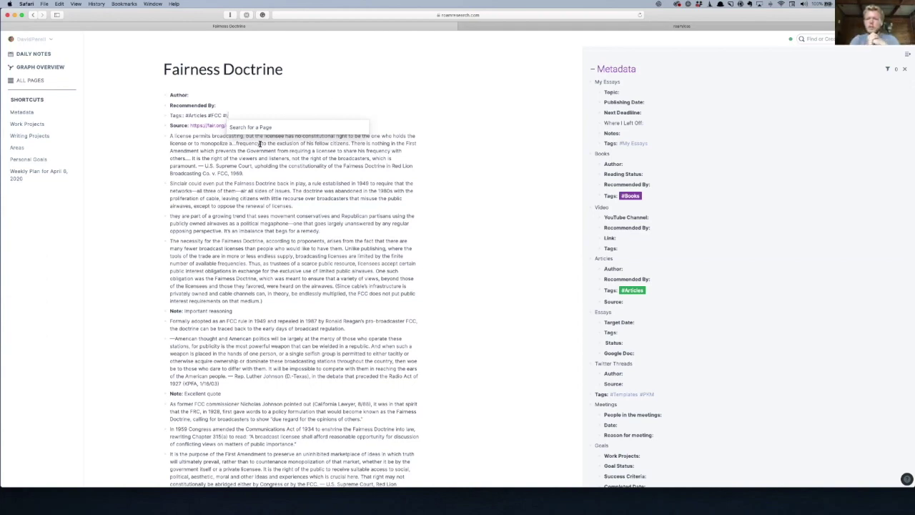
- Retitle the page 'Fairness Doctrine - Analysis' and add #[[Fairness Doctrine]] to the Tags line
left_click(312, 74)
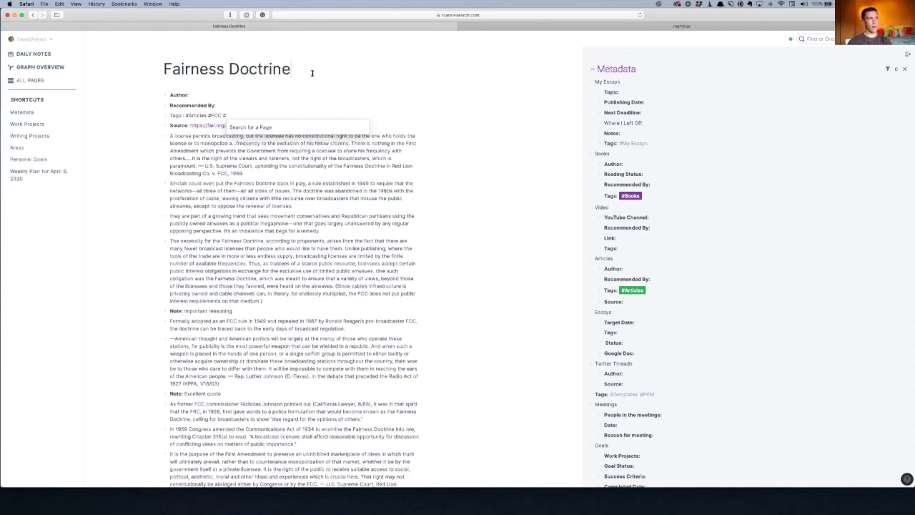
type("- Analysis")
left_click(244, 116)
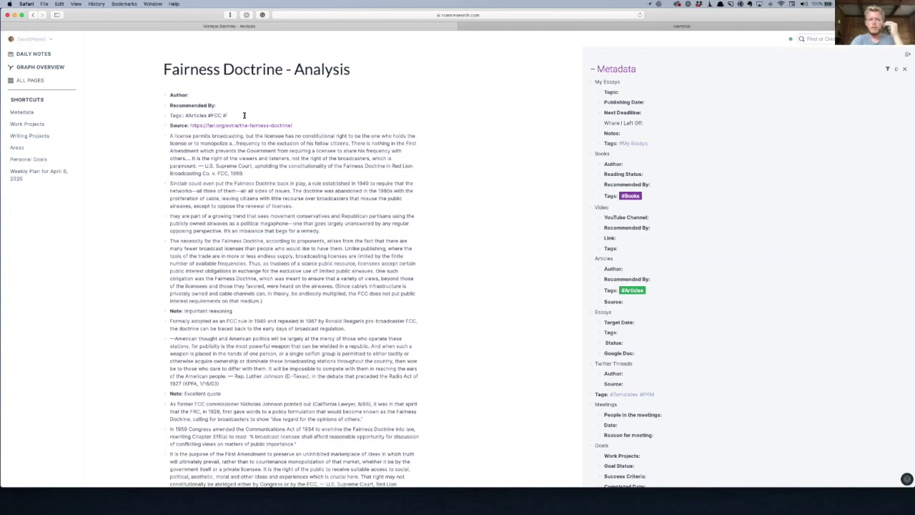
type("[[")
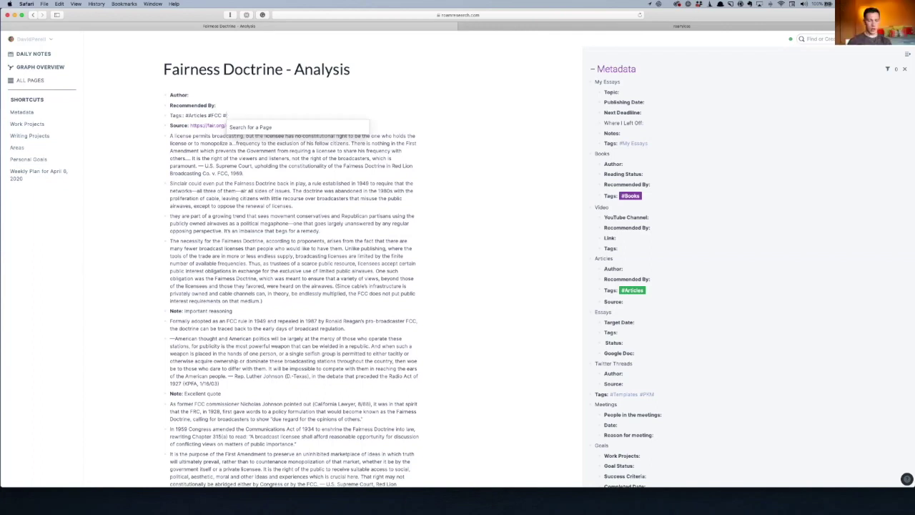
type("[[")
type("Fairness Doct")
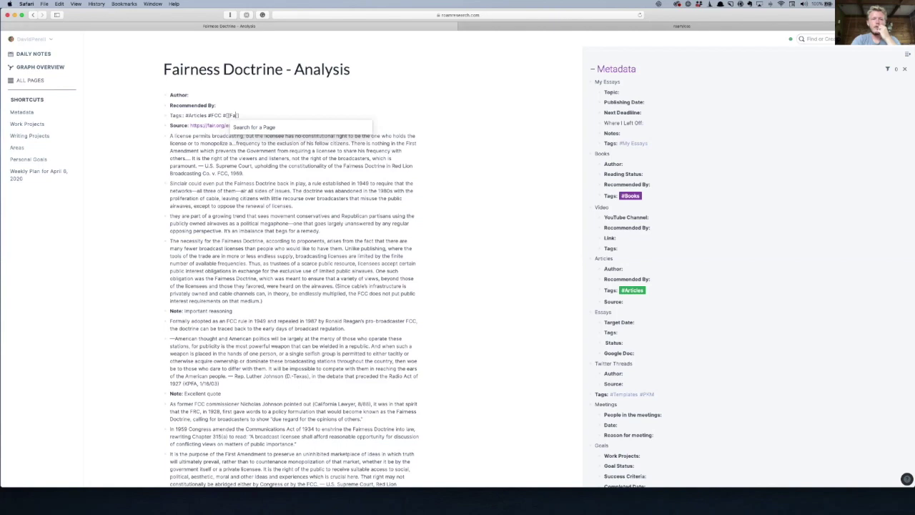
type("rine")
key("Return")
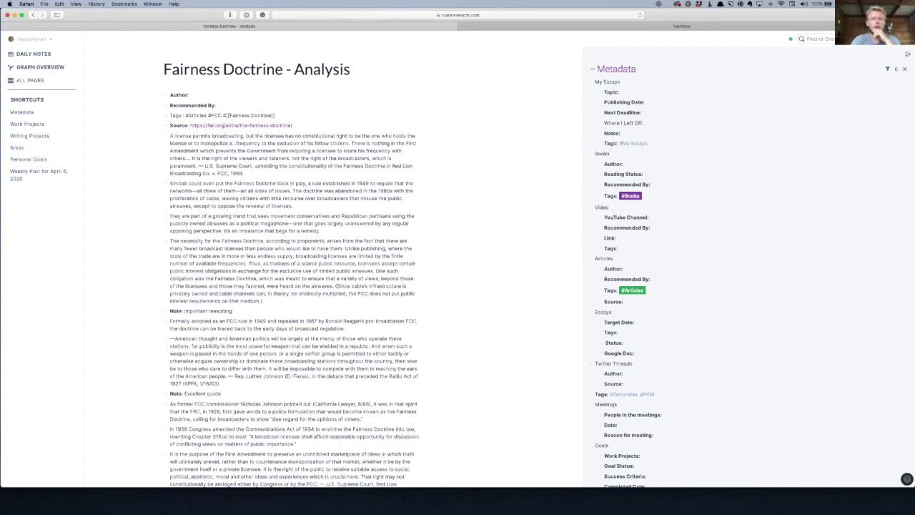
- Delete the Recommended By line from the metadata header
key("Up")
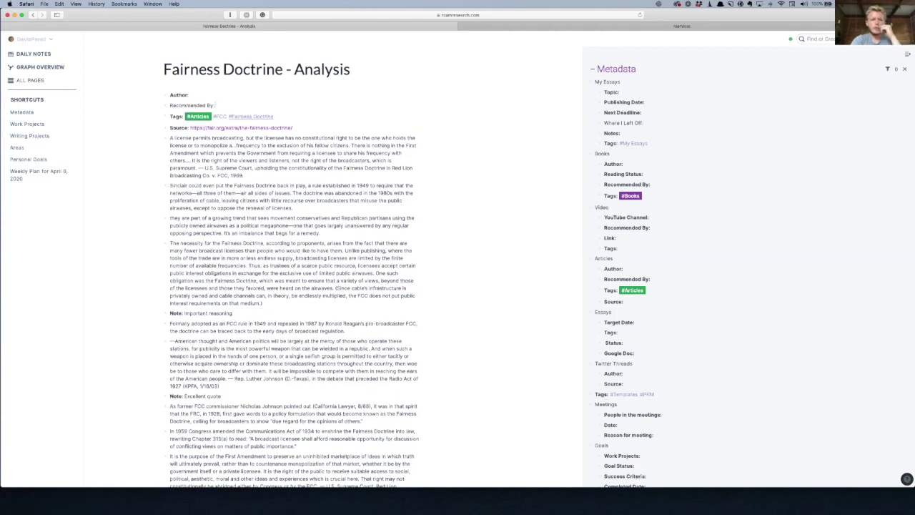
key("BackSpace")
key("BackSpace")
key("BackSpace")
key("BackSpace")
key("BackSpace")
key("BackSpace")
key("BackSpace")
key("BackSpace")
key("BackSpace")
key("BackSpace")
key("BackSpace")
key("BackSpace")
key("BackSpace")
key("BackSpace")
key("BackSpace")
key("BackSpace")
key("BackSpace")
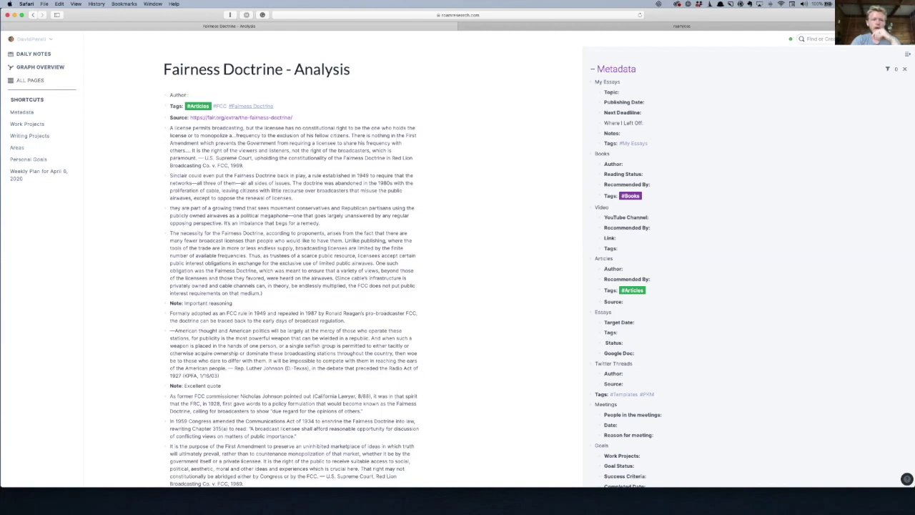
left_click(413, 196)
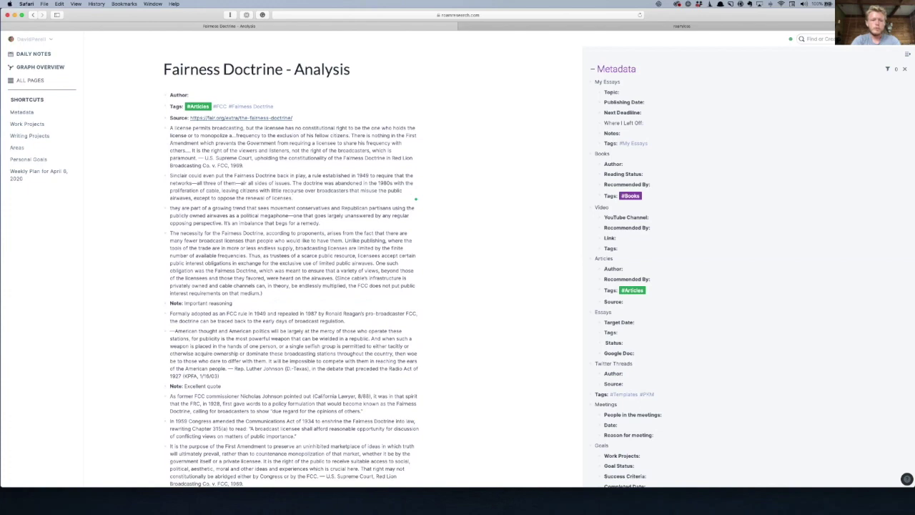
- Find and delete the 'Important reasoning' note block
key("super+f")
type("reasoning")
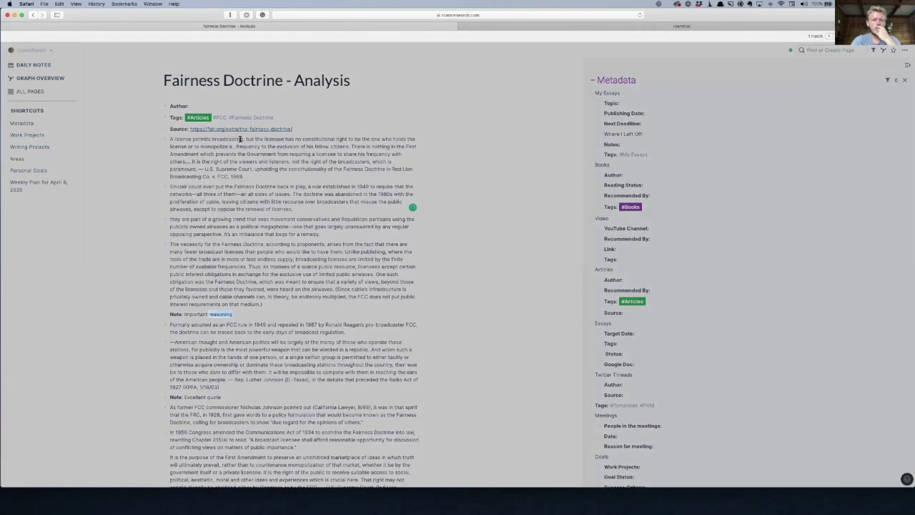
left_click(238, 315)
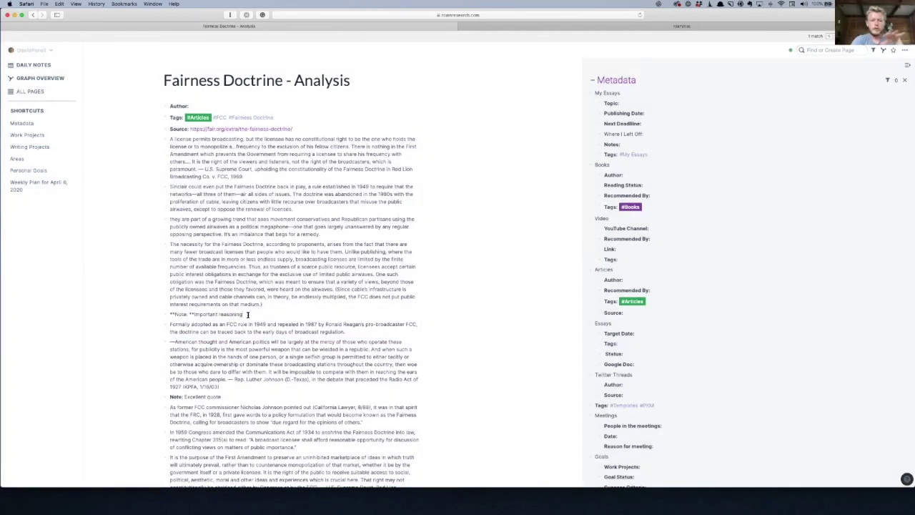
left_click_drag(243, 314, 171, 314)
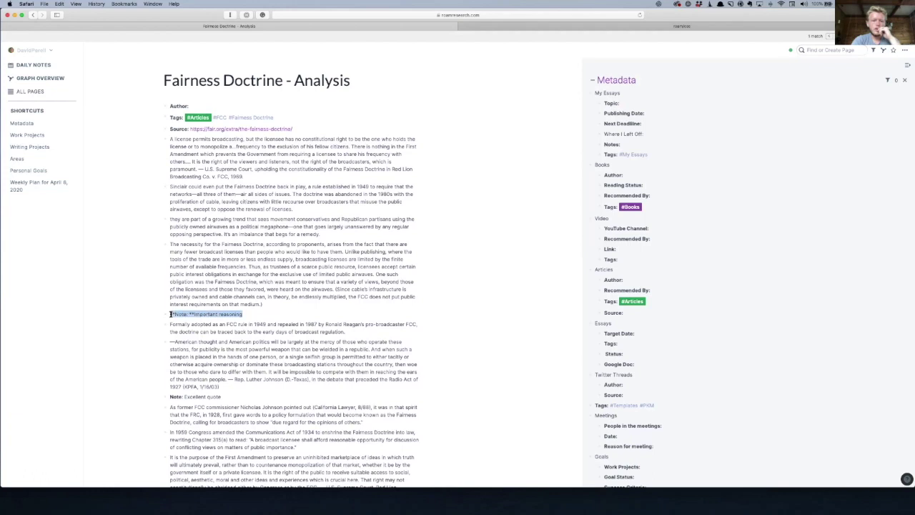
key("BackSpace")
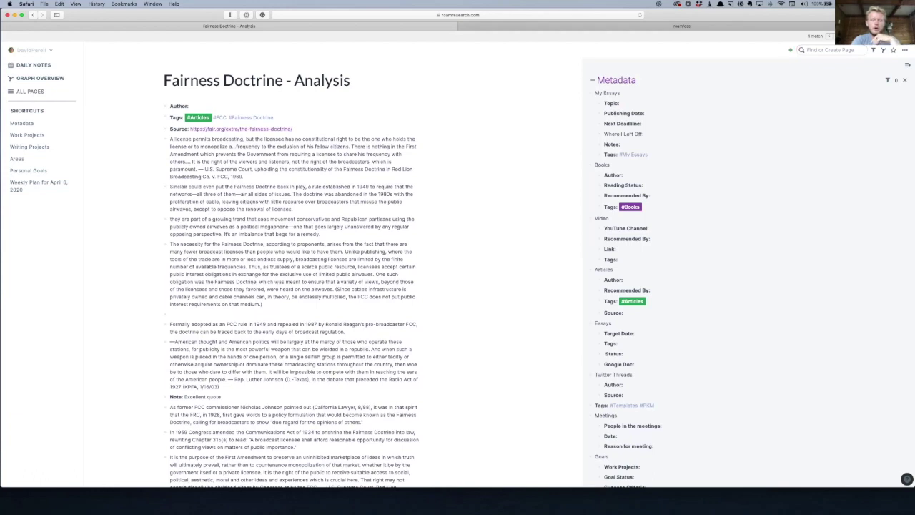
- Tag the Fairness Doctrine necessity paragraph #important and remove the leftover empty block
left_click(412, 302)
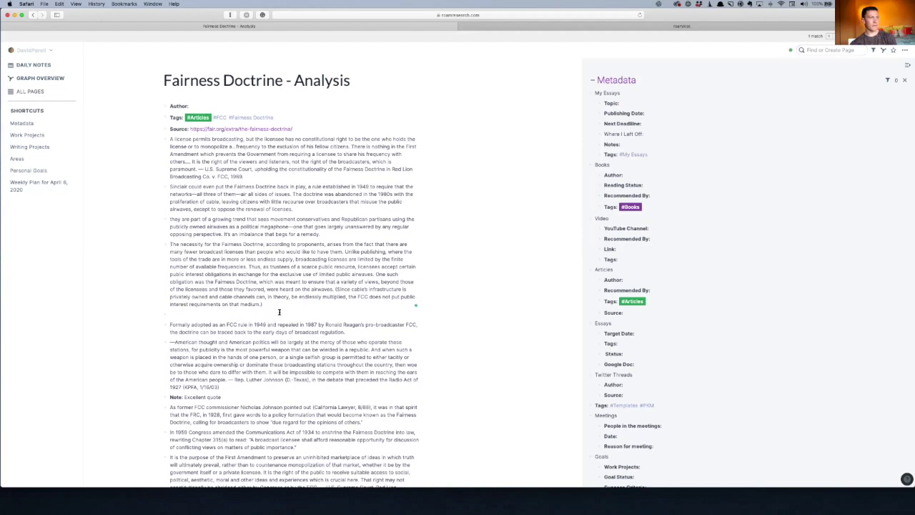
type("#")
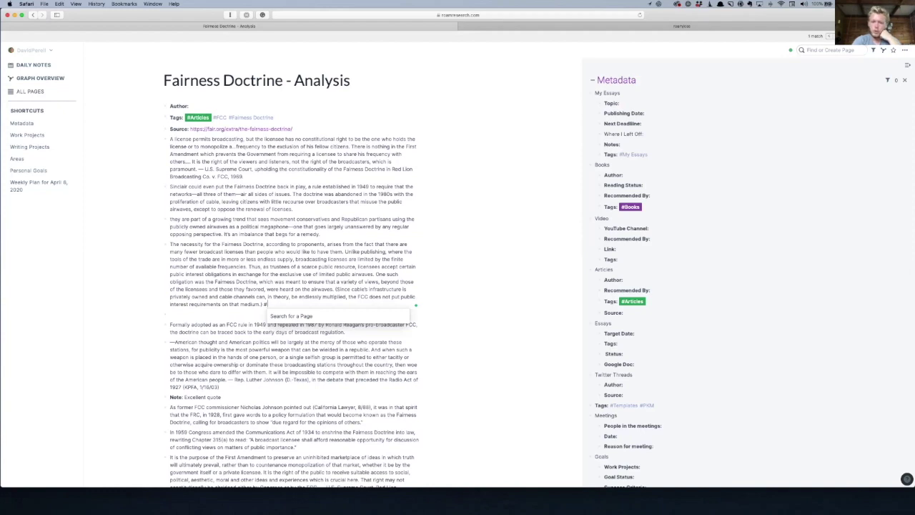
type("important")
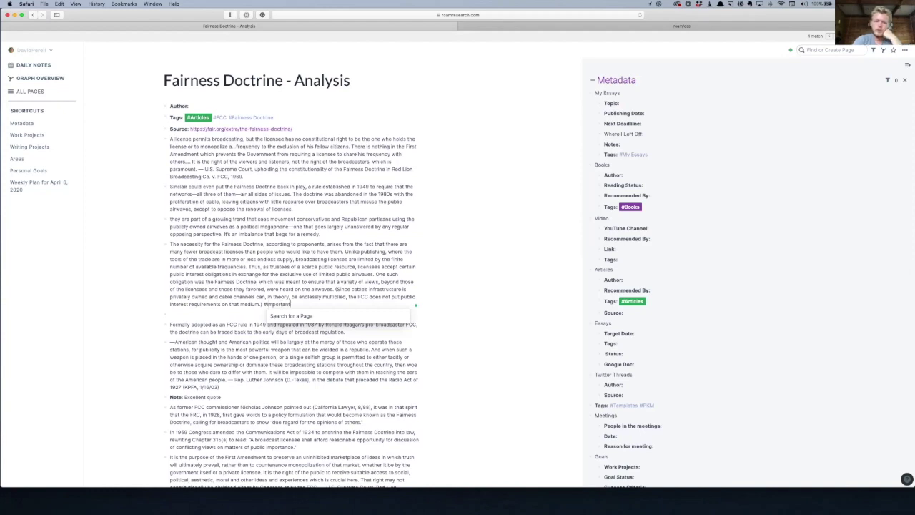
key("Escape")
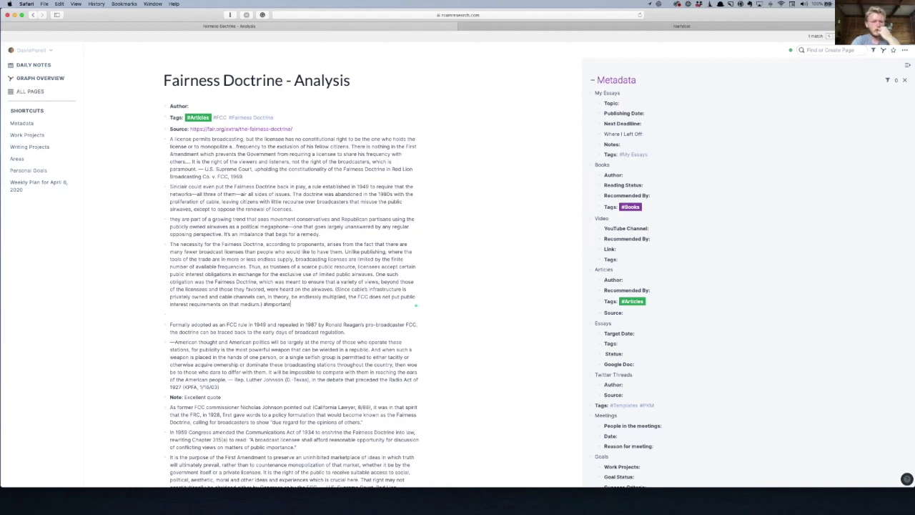
key("Down")
key("BackSpace")
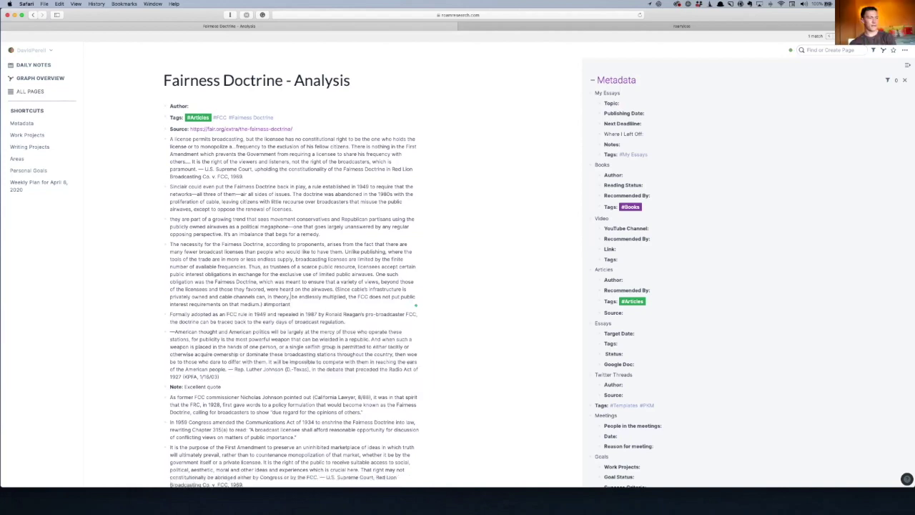
- Filter the page's references by the 'important' tag so only that paragraph shows
key("Escape")
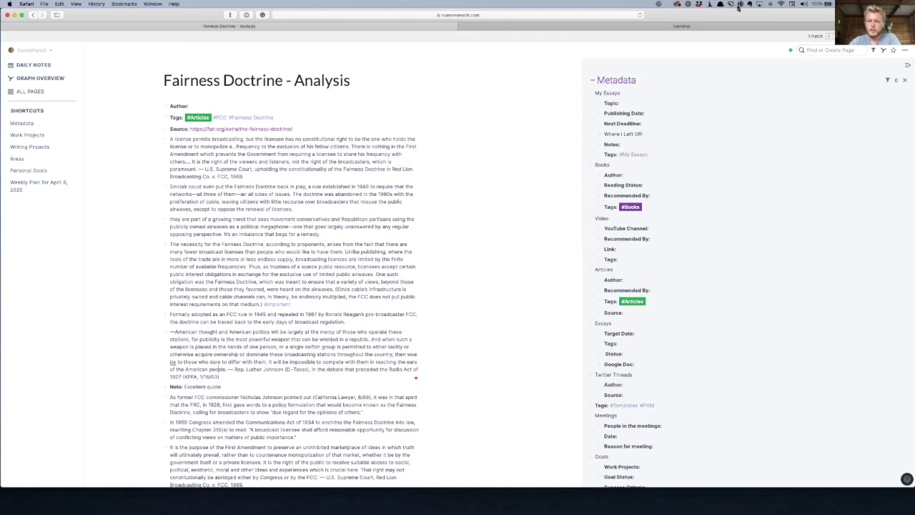
left_click(873, 50)
left_click(767, 104)
type("imp")
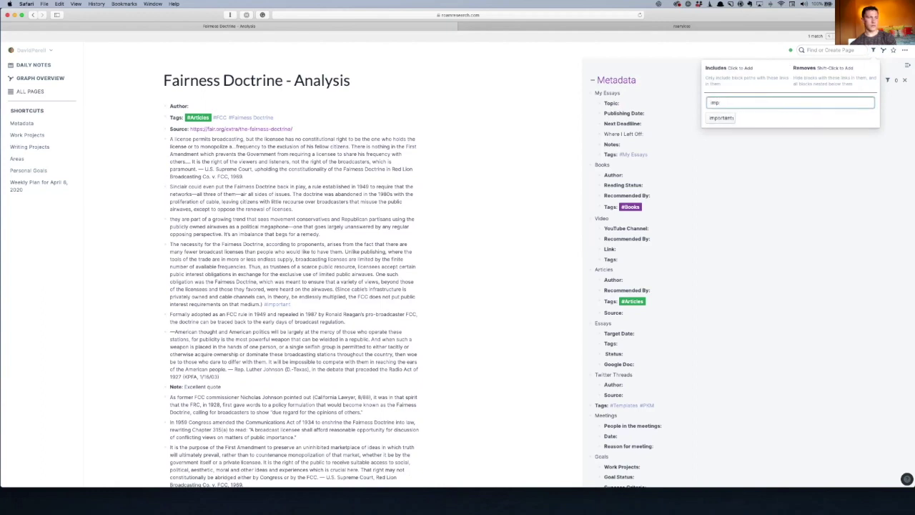
left_click(730, 120)
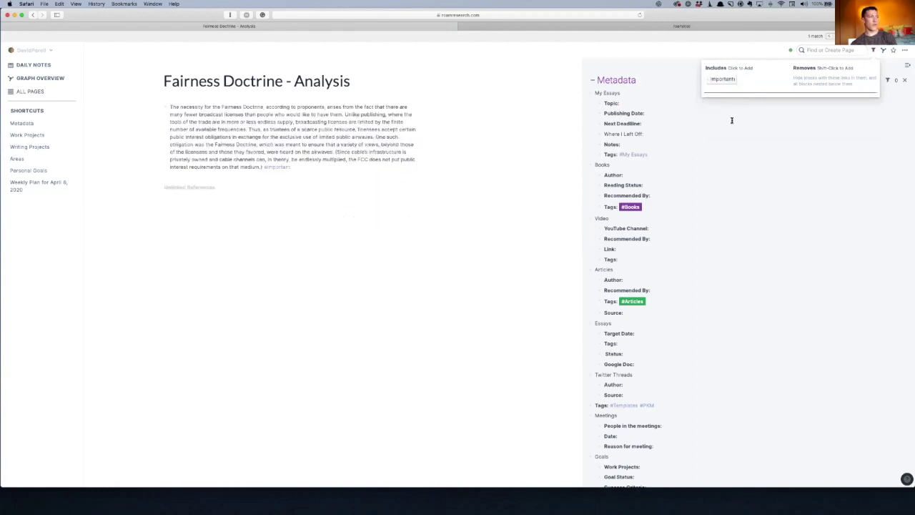